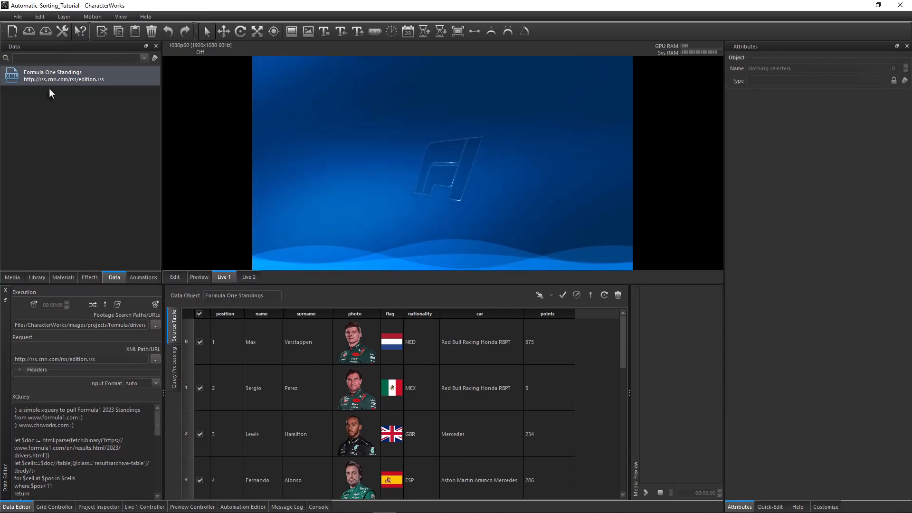
Step: Create a new motion in the project and name it Formula One
{"action": "left_click", "coordinate": [50, 76]}
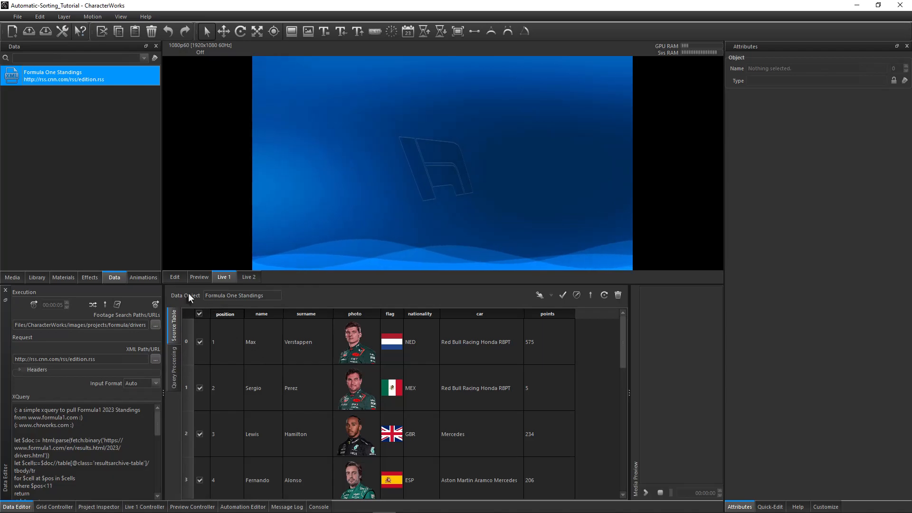
{"action": "left_click", "coordinate": [173, 277]}
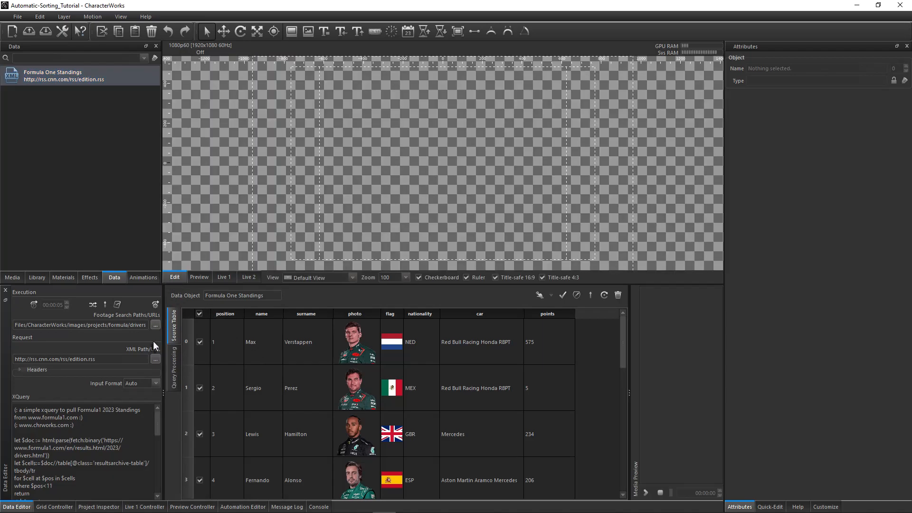
{"action": "left_click", "coordinate": [100, 506]}
{"action": "right_click", "coordinate": [99, 329]}
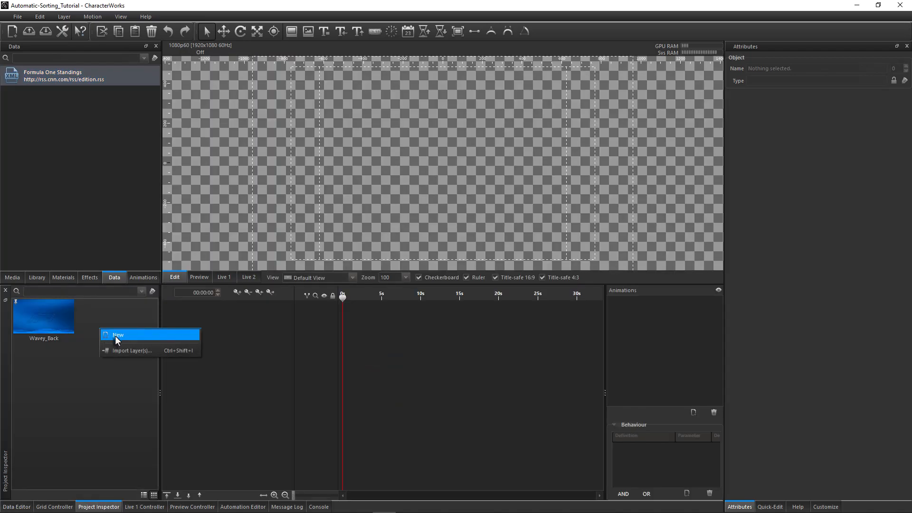
{"action": "left_click", "coordinate": [115, 336]}
{"action": "left_click", "coordinate": [54, 337]}
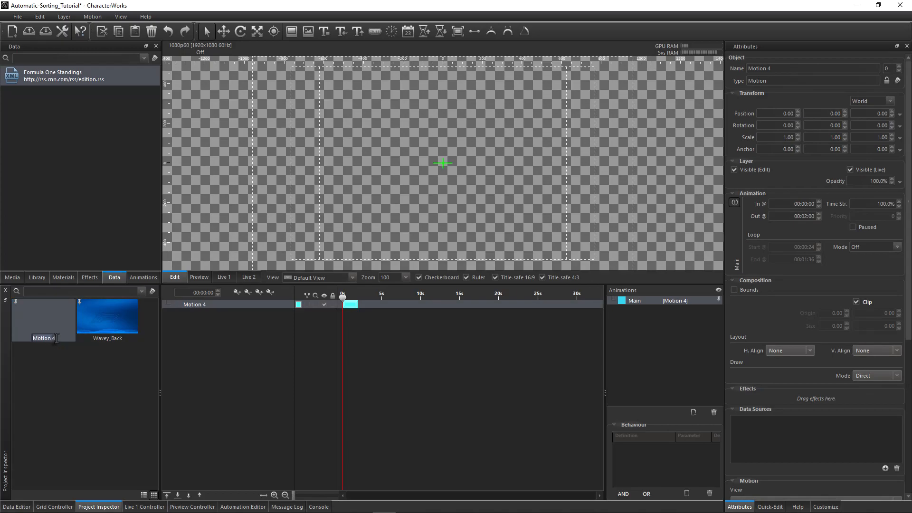
{"action": "type", "text": "Formula One"}
{"action": "key", "text": "Return"}
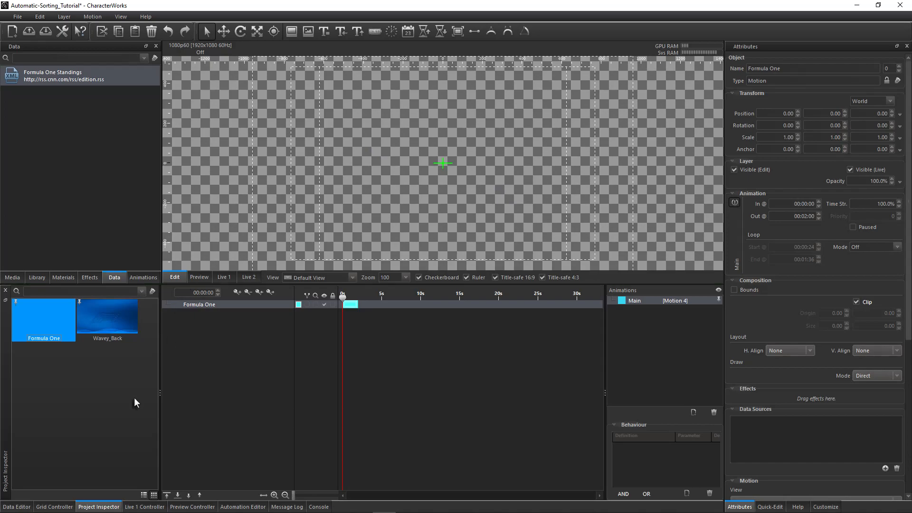
Step: Place the first row's position field from Formula One Standings on the canvas and set its font to Formula1 Display-Black, size 40
{"action": "left_click", "coordinate": [17, 507]}
{"action": "left_click_drag", "start_coordinate": [203, 374], "coordinate": [313, 178]}
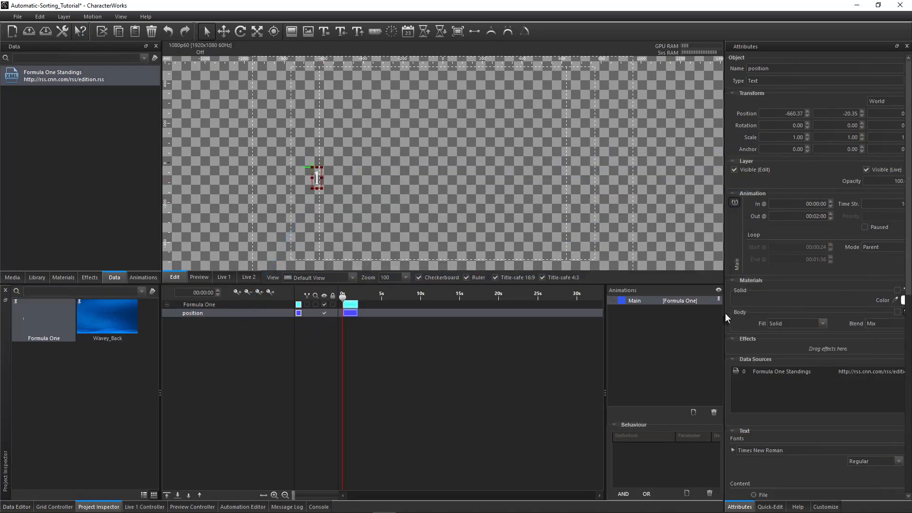
{"action": "left_click_drag", "start_coordinate": [724, 315], "coordinate": [664, 315]}
{"action": "left_click_drag", "start_coordinate": [908, 290], "coordinate": [910, 451]}
{"action": "left_click_drag", "start_coordinate": [741, 185], "coordinate": [624, 189]}
{"action": "type", "text": "form"}
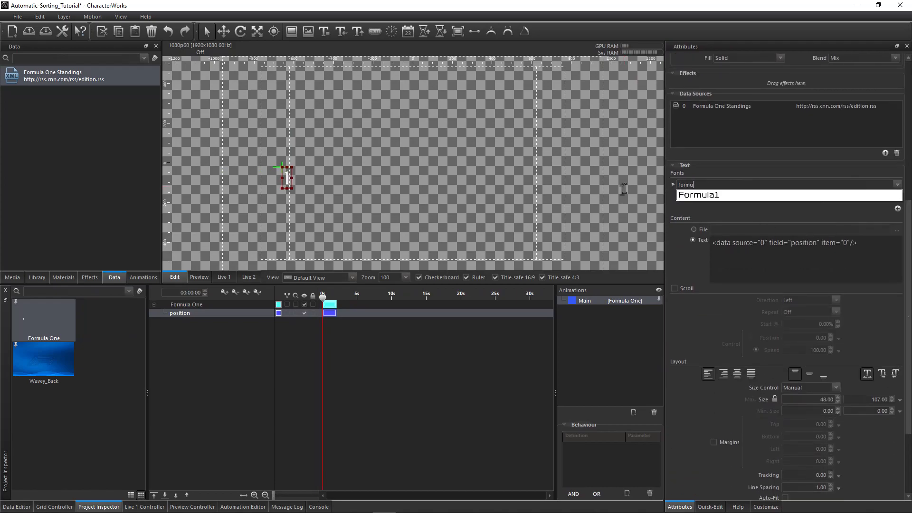
{"action": "type", "text": "u"}
{"action": "left_click", "coordinate": [699, 200]}
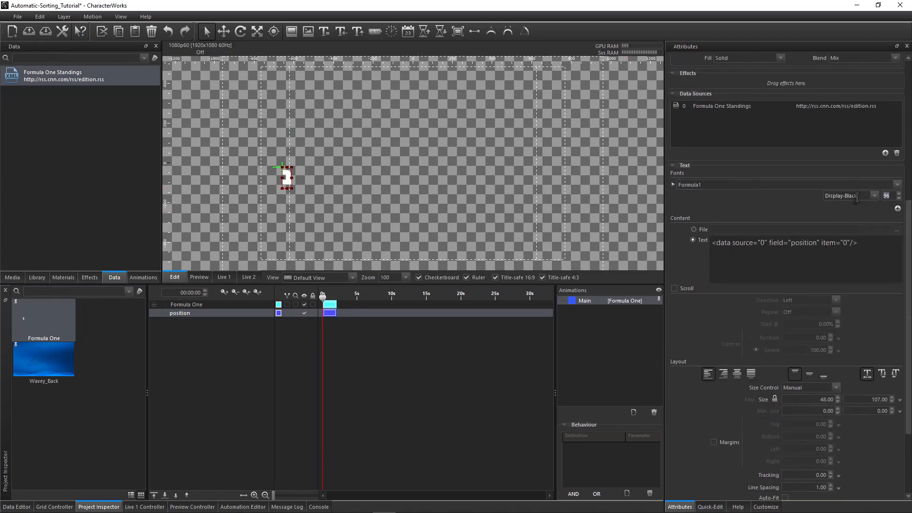
{"action": "key", "text": "Return"}
Step: Align the position text to the right and bottom of its box and resize the box to about 69 by 58
{"action": "left_click", "coordinate": [722, 374]}
{"action": "scroll", "coordinate": [321, 193], "scroll_direction": "up", "scroll_amount": 11}
{"action": "left_click_drag", "start_coordinate": [188, 203], "coordinate": [397, 176]}
{"action": "scroll", "coordinate": [403, 159], "scroll_direction": "up", "scroll_amount": 6}
{"action": "left_click_drag", "start_coordinate": [338, 166], "coordinate": [326, 166]}
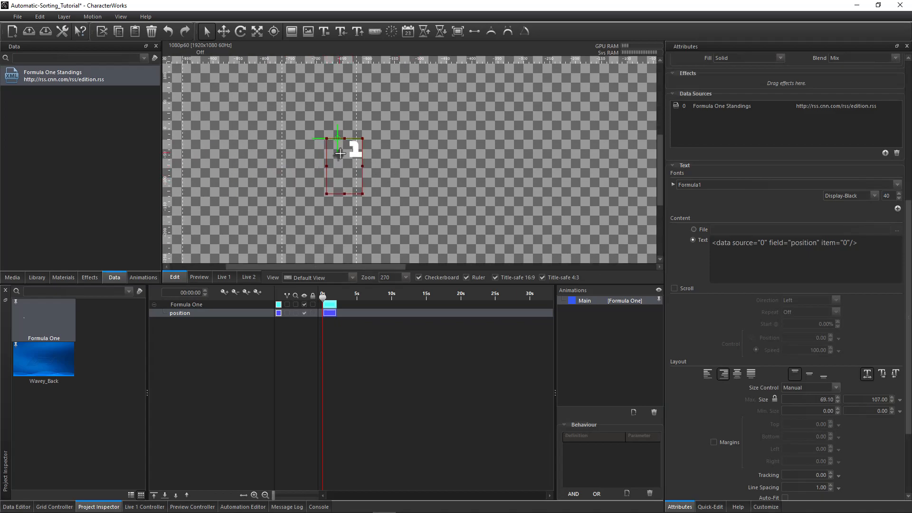
{"action": "left_click", "coordinate": [824, 375]}
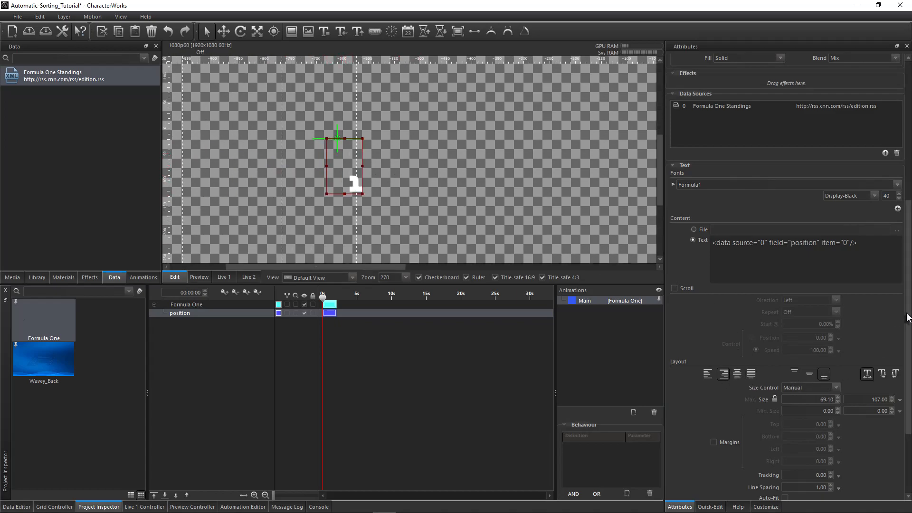
{"action": "scroll", "coordinate": [905, 318], "scroll_direction": "down", "scroll_amount": 2}
{"action": "left_click_drag", "start_coordinate": [345, 193], "coordinate": [344, 168]}
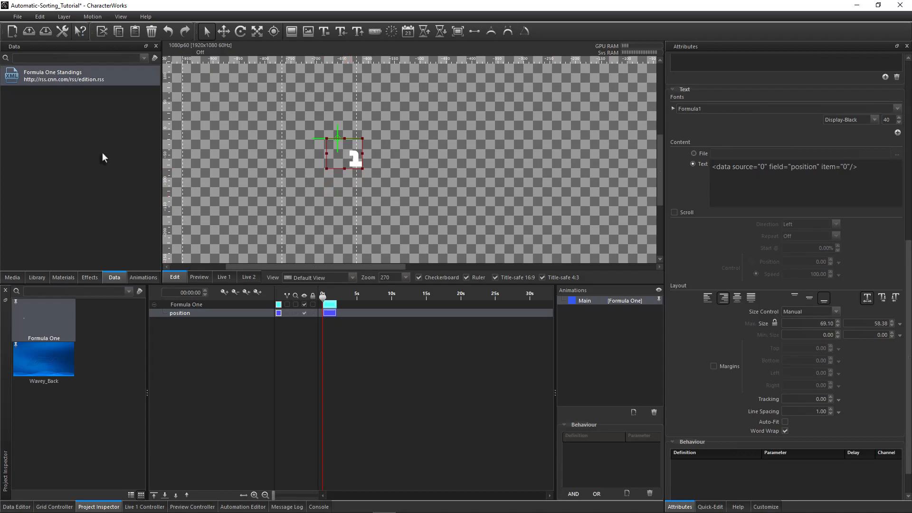
Step: Place the first row's photo beside the position number and scale it down to about 69 by 69
{"action": "left_click", "coordinate": [129, 205]}
{"action": "left_click_drag", "start_coordinate": [347, 365], "coordinate": [362, 181]}
{"action": "left_click_drag", "start_coordinate": [462, 65], "coordinate": [379, 129]}
{"action": "left_click_drag", "start_coordinate": [368, 163], "coordinate": [371, 162]}
Step: Send the photo layer backward so it sits behind the position text
{"action": "left_click", "coordinate": [178, 313]}
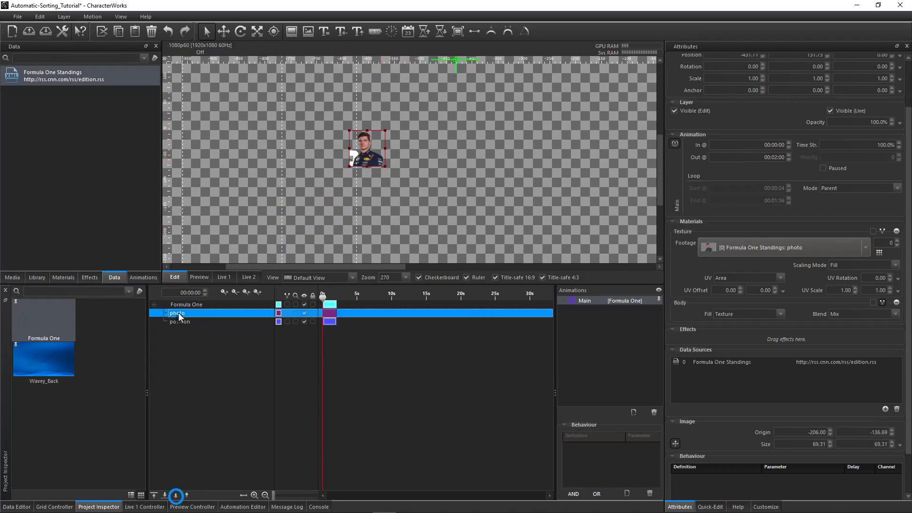
{"action": "left_click", "coordinate": [176, 494]}
{"action": "scroll", "coordinate": [354, 159], "scroll_direction": "up", "scroll_amount": 1}
Step: Place the first row's name field beside the photo and widen its text box to about 313
{"action": "double_click", "coordinate": [94, 77]}
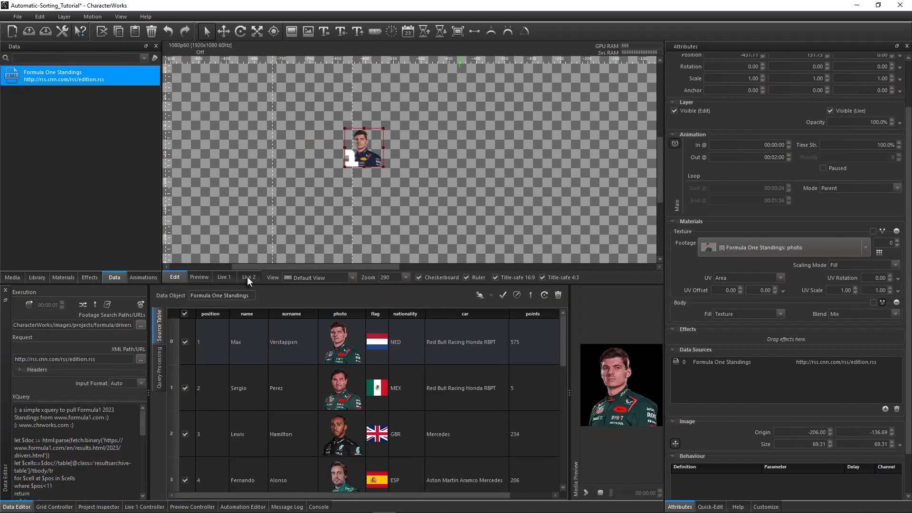
{"action": "left_click_drag", "start_coordinate": [281, 355], "coordinate": [413, 151]}
{"action": "left_click_drag", "start_coordinate": [442, 142], "coordinate": [554, 143]}
Step: Left-align the name text, lock its box size with auto-fit enabled, and set its font size to 30
{"action": "left_click_drag", "start_coordinate": [908, 322], "coordinate": [904, 451]}
{"action": "left_click", "coordinate": [707, 332]}
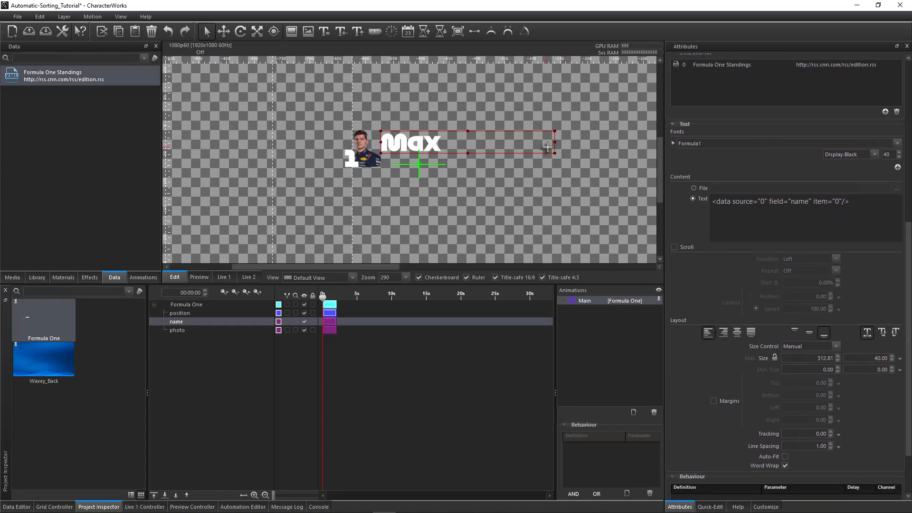
{"action": "left_click", "coordinate": [775, 359]}
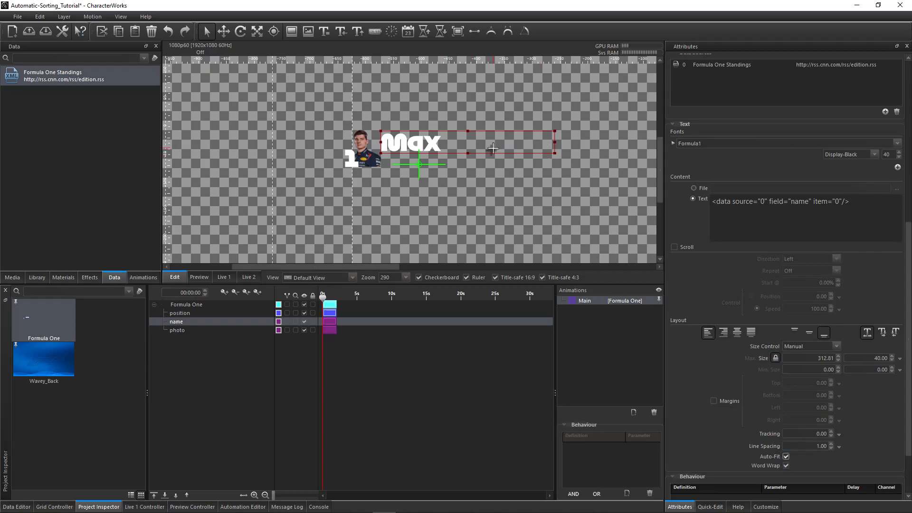
{"action": "type", "text": "3"}
{"action": "left_click_drag", "start_coordinate": [403, 144], "coordinate": [403, 143]}
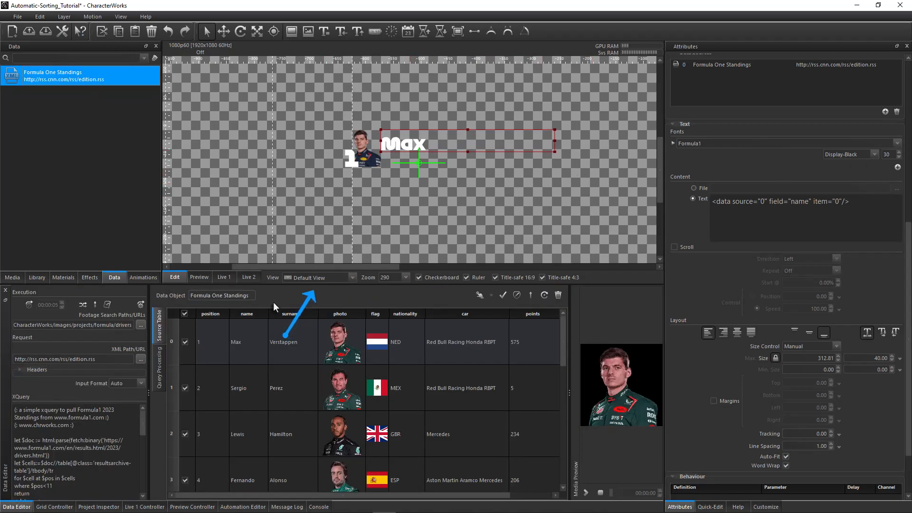
Step: Place the first row's surname field directly beneath the name and widen its text box to nearly match the name's box
{"action": "left_click_drag", "start_coordinate": [315, 295], "coordinate": [384, 185]}
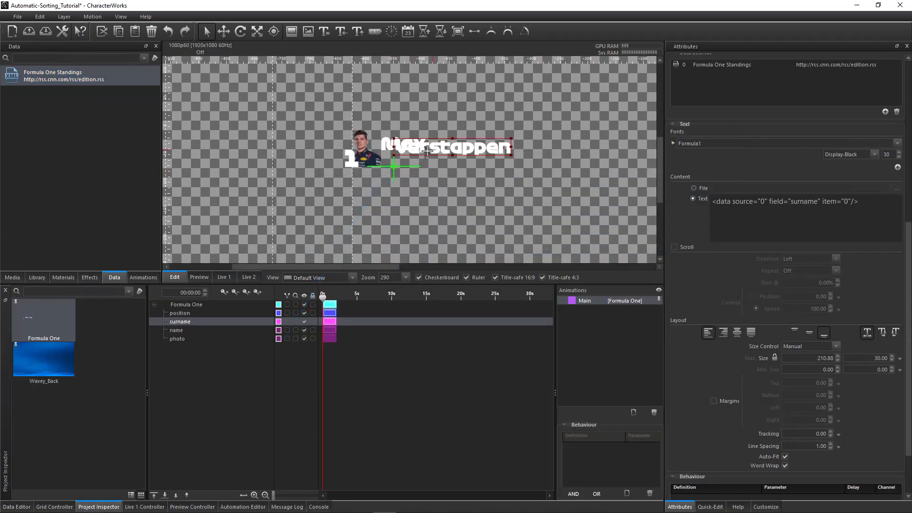
{"action": "left_click_drag", "start_coordinate": [427, 151], "coordinate": [415, 164]}
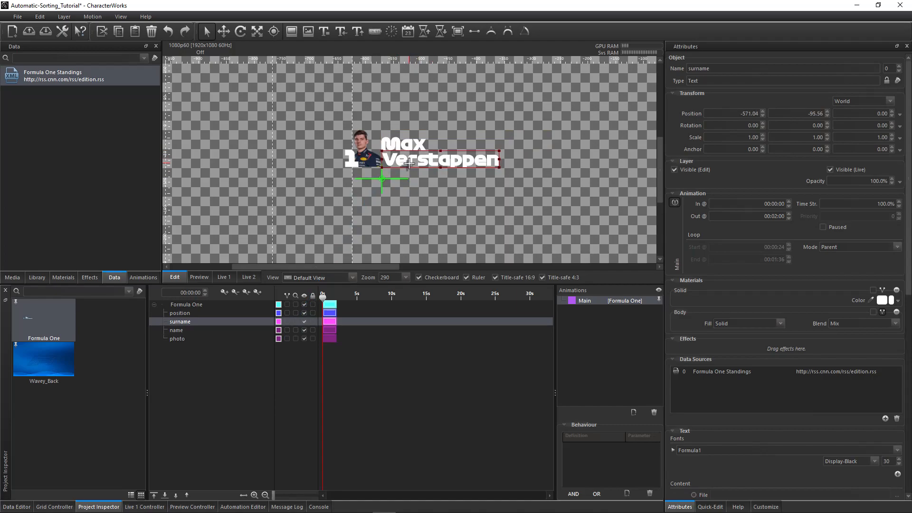
{"action": "left_click_drag", "start_coordinate": [499, 159], "coordinate": [551, 159]}
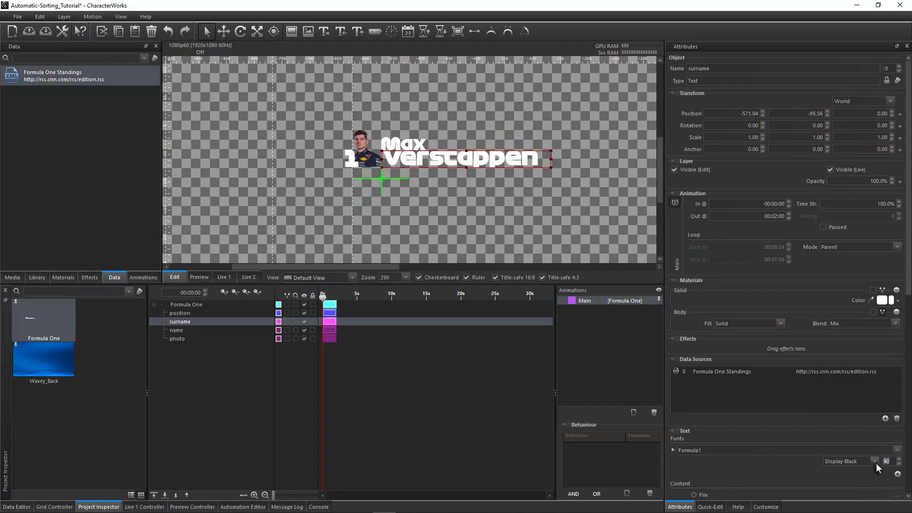
Step: Set the surname's font size to 40 and lock its text box size with auto-fit enabled
{"action": "type", "text": "4"}
{"action": "scroll", "coordinate": [452, 173], "scroll_direction": "up", "scroll_amount": 1}
{"action": "scroll", "coordinate": [452, 173], "scroll_direction": "up", "scroll_amount": 1}
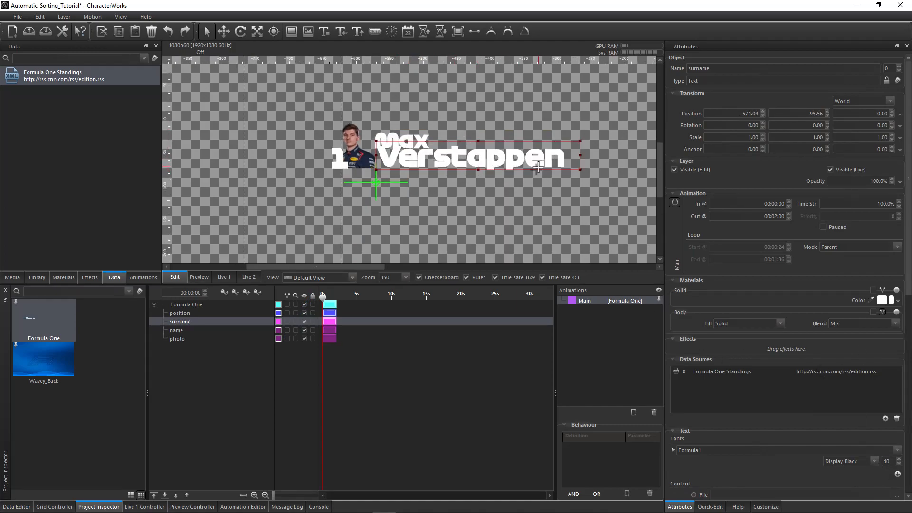
{"action": "scroll", "coordinate": [902, 382], "scroll_direction": "down", "scroll_amount": 10}
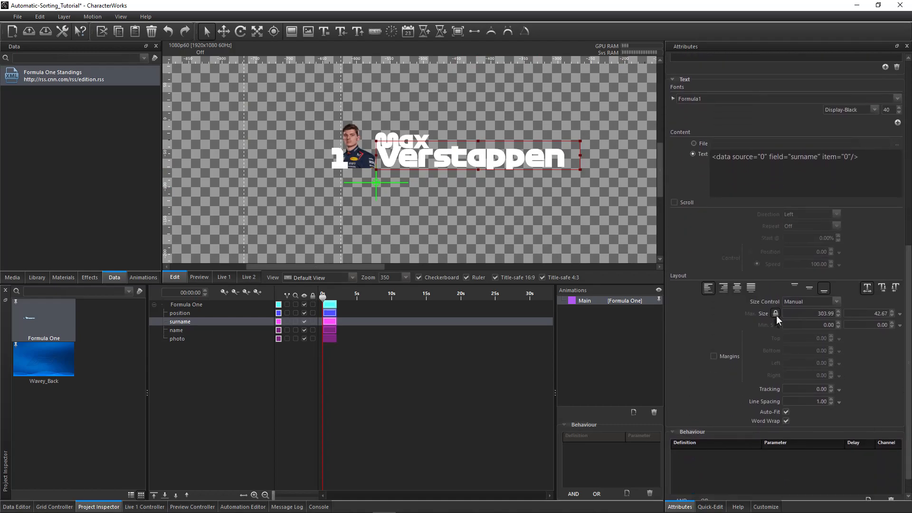
{"action": "left_click", "coordinate": [786, 421]}
{"action": "scroll", "coordinate": [376, 164], "scroll_direction": "up", "scroll_amount": 4}
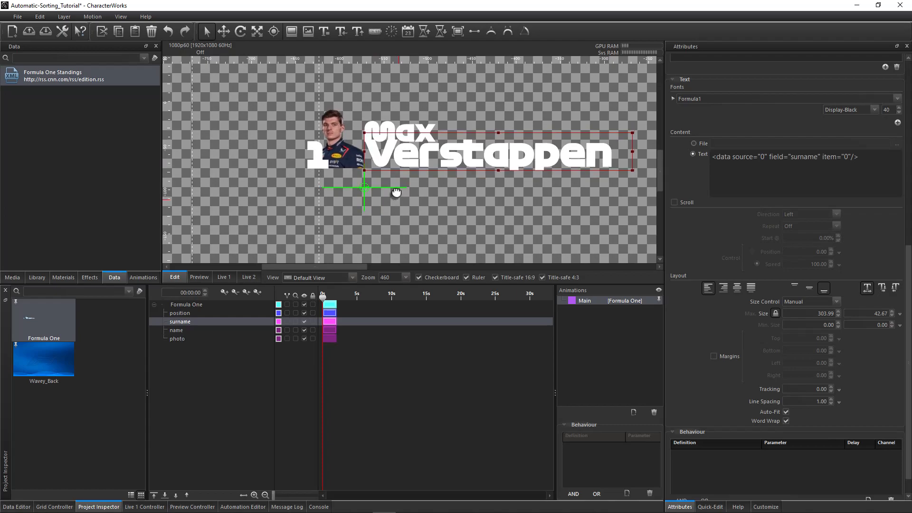
{"action": "left_click", "coordinate": [382, 160]}
Step: Change the name text's colour to light grey, about #d4d4d4
{"action": "left_click", "coordinate": [385, 128]}
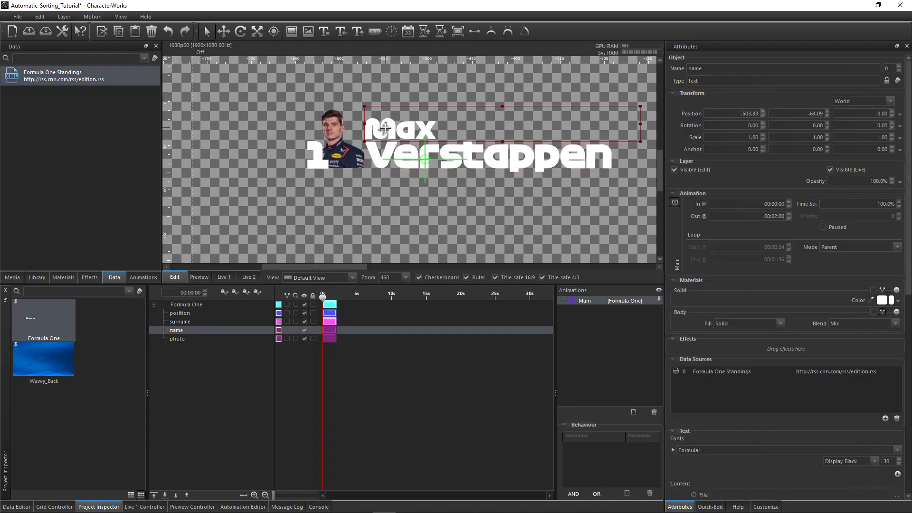
{"action": "left_click", "coordinate": [882, 300]}
{"action": "left_click_drag", "start_coordinate": [562, 188], "coordinate": [562, 197]}
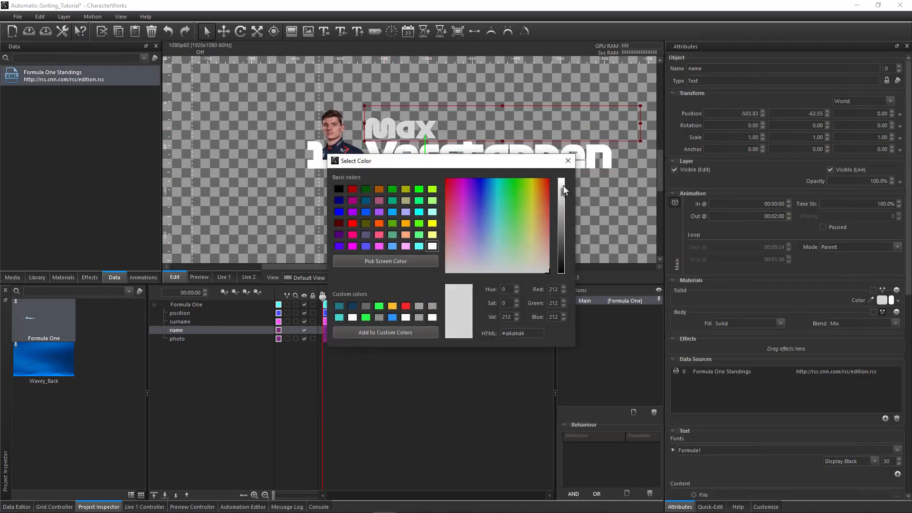
{"action": "left_click", "coordinate": [569, 161]}
Step: Turn off the checkerboard, ruler, Title-safe 16:9 and Title-safe 4:3 overlays in the edit view
{"action": "scroll", "coordinate": [419, 226], "scroll_direction": "down", "scroll_amount": 1}
{"action": "scroll", "coordinate": [418, 226], "scroll_direction": "down", "scroll_amount": 5}
{"action": "left_click", "coordinate": [419, 277]}
{"action": "left_click", "coordinate": [466, 277]}
{"action": "left_click", "coordinate": [495, 277]}
{"action": "left_click", "coordinate": [542, 278]}
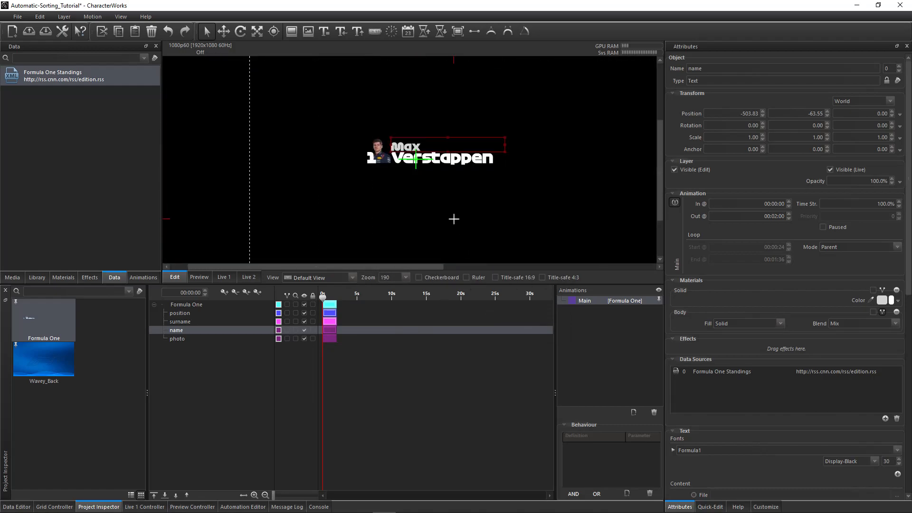
Step: Compose the position, surname, name and photo layers into one composition
{"action": "left_click_drag", "start_coordinate": [185, 314], "coordinate": [183, 341]}
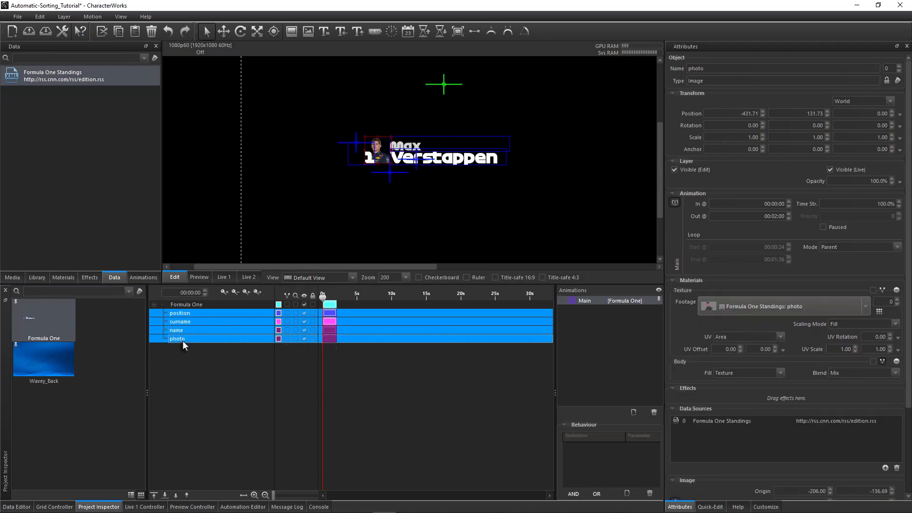
{"action": "right_click", "coordinate": [182, 340]}
{"action": "mouse_move", "coordinate": [218, 297]}
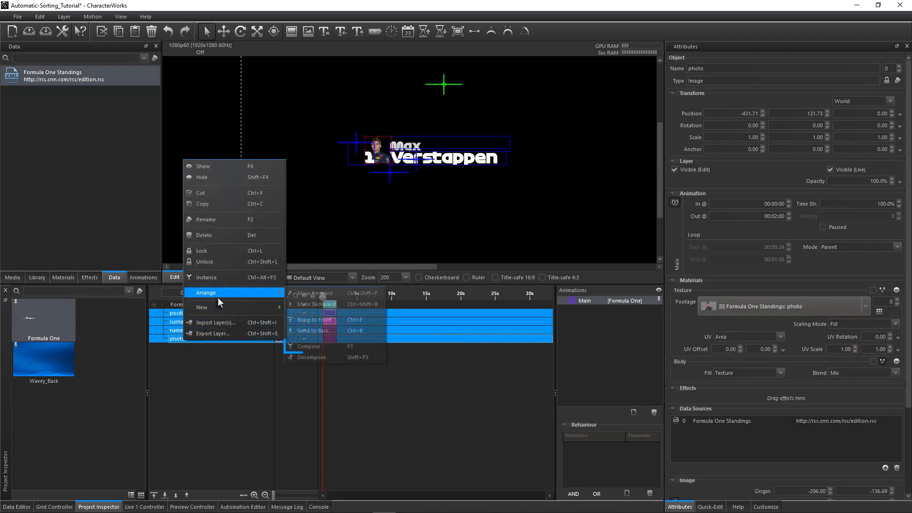
{"action": "left_click", "coordinate": [331, 346]}
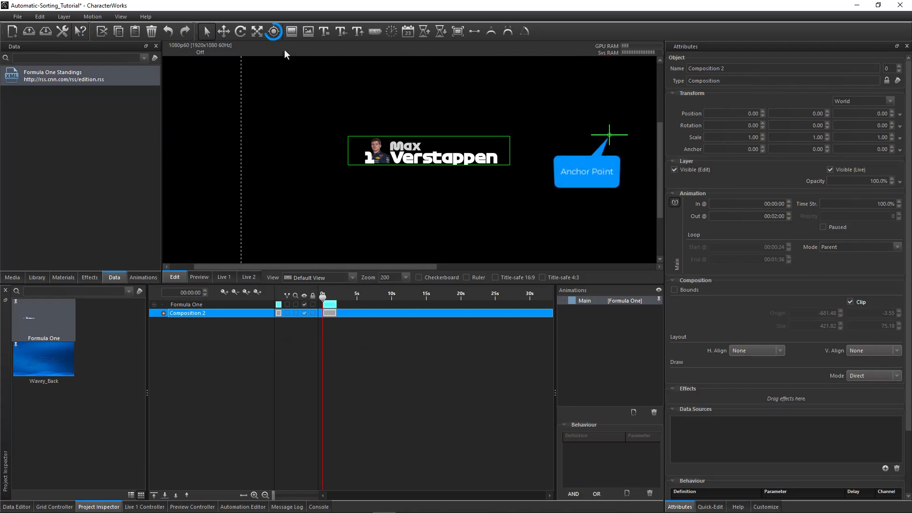
Step: Move the composition's anchor point to the left edge of its bounding box, at about X 681, Y 40
{"action": "left_click", "coordinate": [273, 31]}
{"action": "left_click_drag", "start_coordinate": [645, 135], "coordinate": [347, 105]}
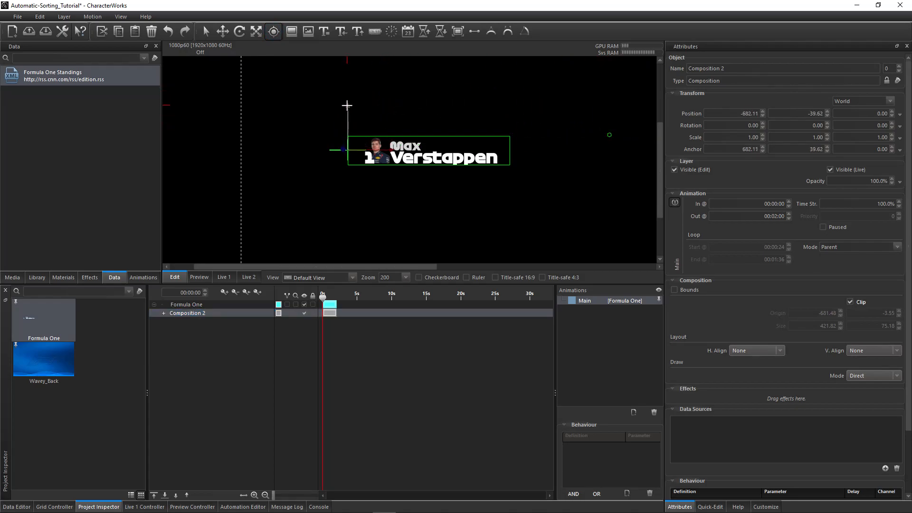
{"action": "left_click_drag", "start_coordinate": [372, 149], "coordinate": [373, 150]}
{"action": "left_click", "coordinate": [224, 31]}
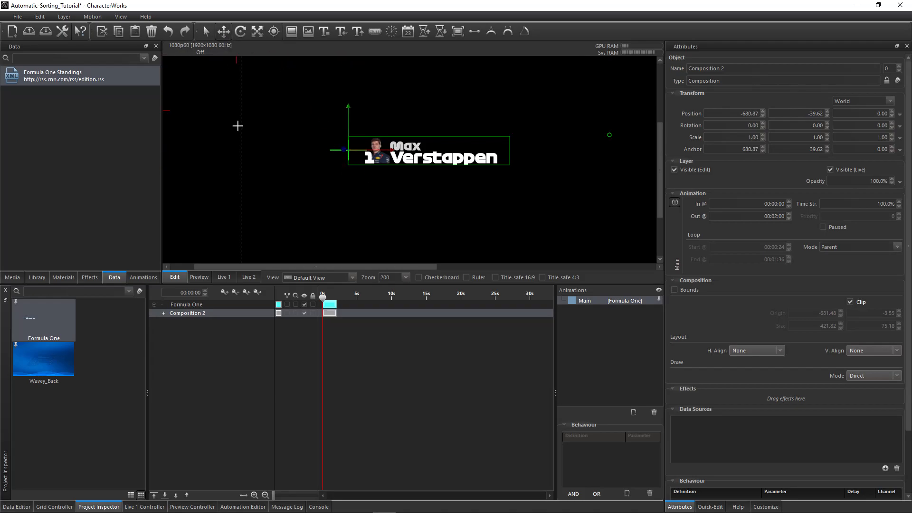
Step: Rename the composition as Formula Pilot
{"action": "double_click", "coordinate": [195, 313]}
{"action": "type", "text": "For"}
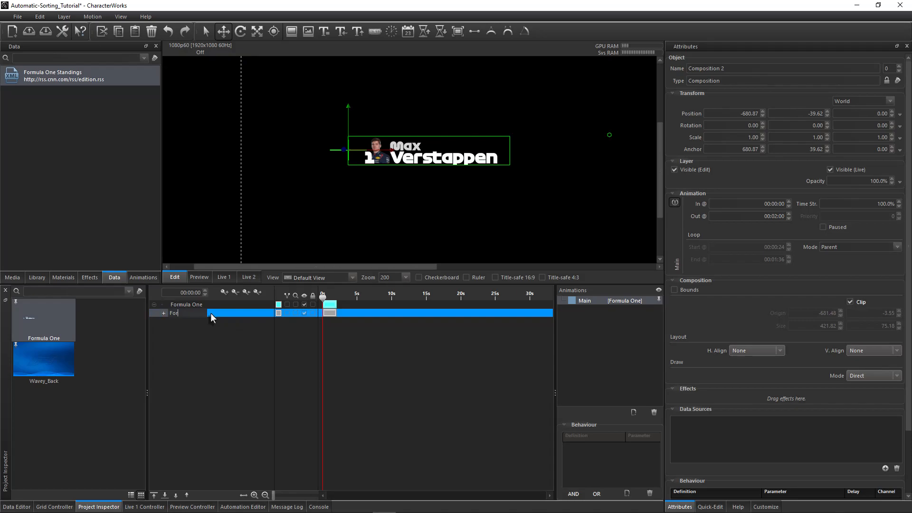
{"action": "type", "text": "mula Pilot"}
{"action": "key", "text": "Return"}
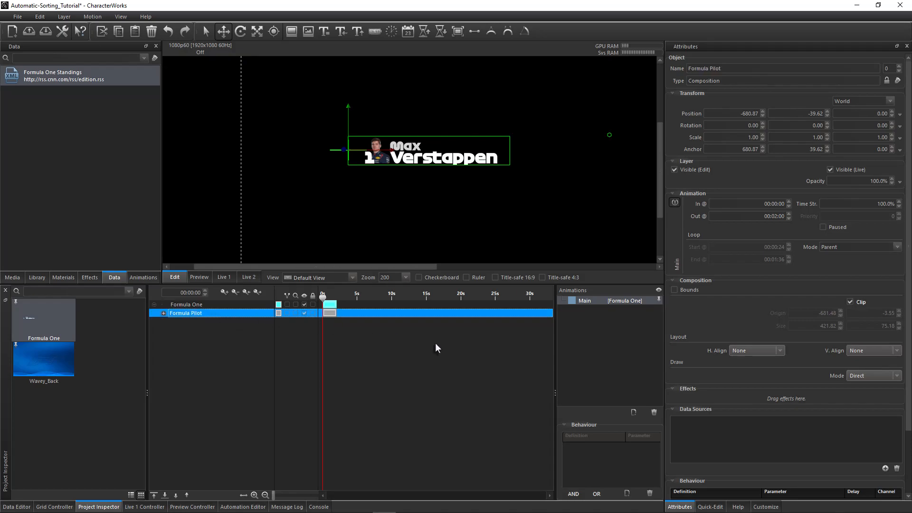
Step: Add Formula One Standings as a data source to the Formula Pilot composition and to the Formula One motion's customization
{"action": "left_click_drag", "start_coordinate": [907, 424], "coordinate": [908, 467]}
{"action": "left_click_drag", "start_coordinate": [50, 79], "coordinate": [870, 426]}
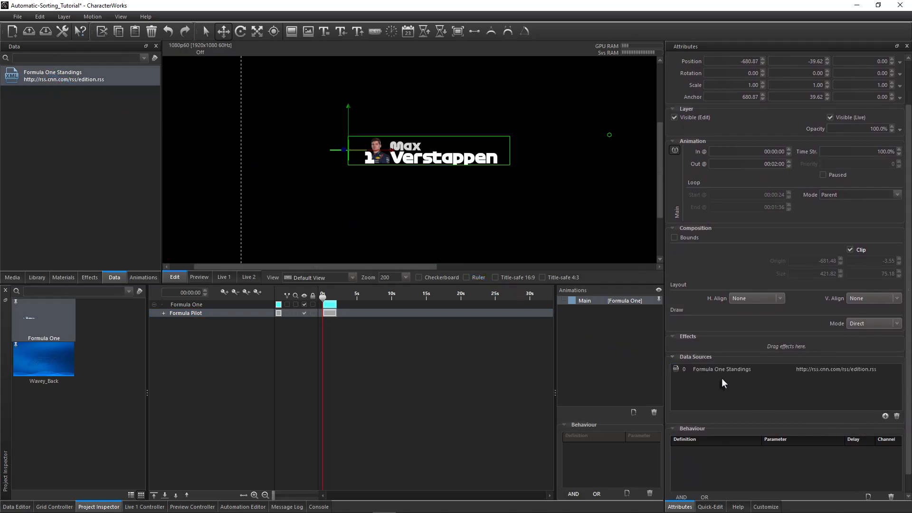
{"action": "left_click", "coordinate": [769, 507]}
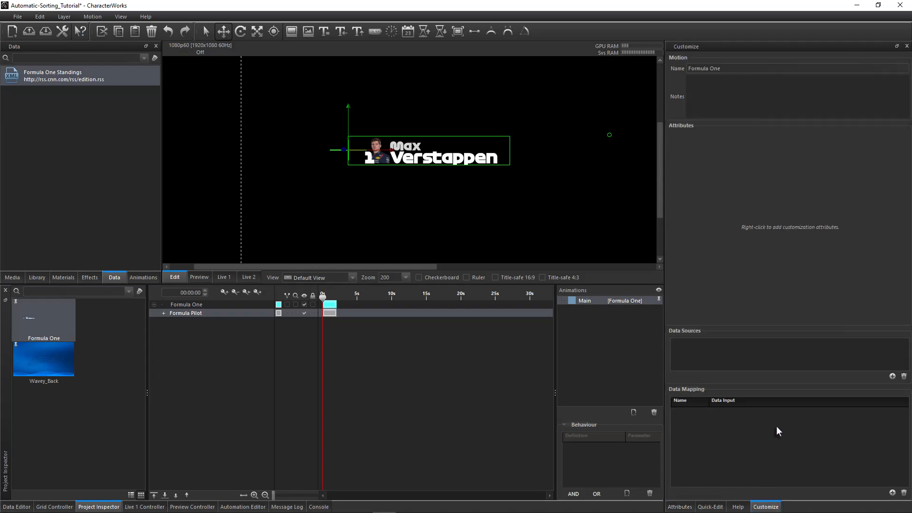
{"action": "left_click", "coordinate": [893, 376]}
{"action": "left_click", "coordinate": [862, 389]}
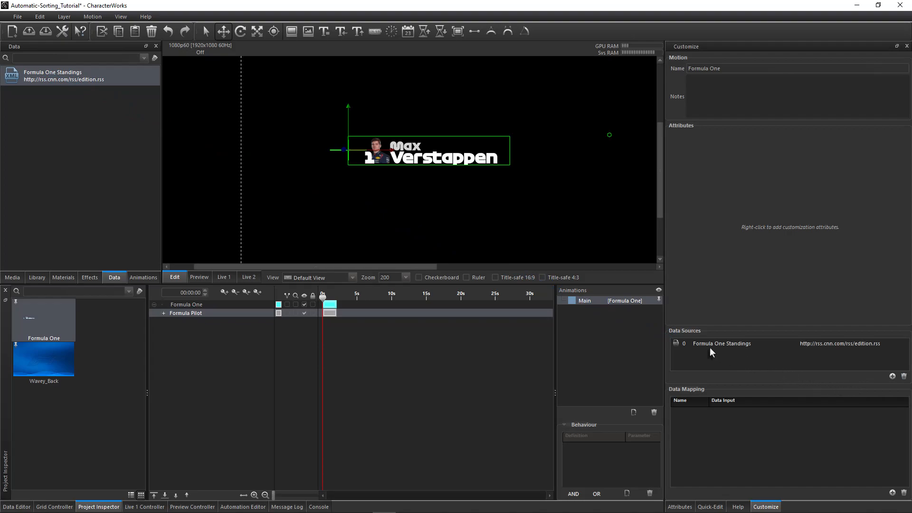
Step: Add a data mapping definition named sort to the Formula One motion
{"action": "left_click", "coordinate": [139, 276]}
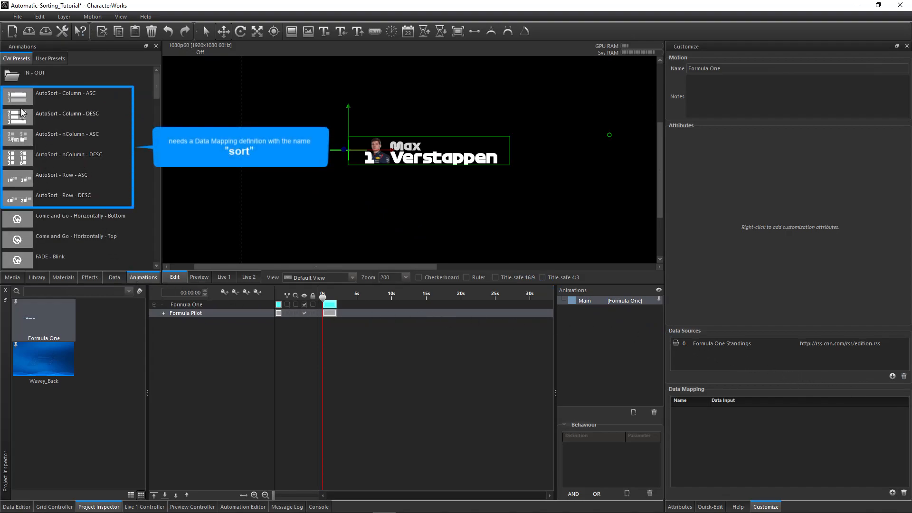
{"action": "left_click", "coordinate": [892, 492]}
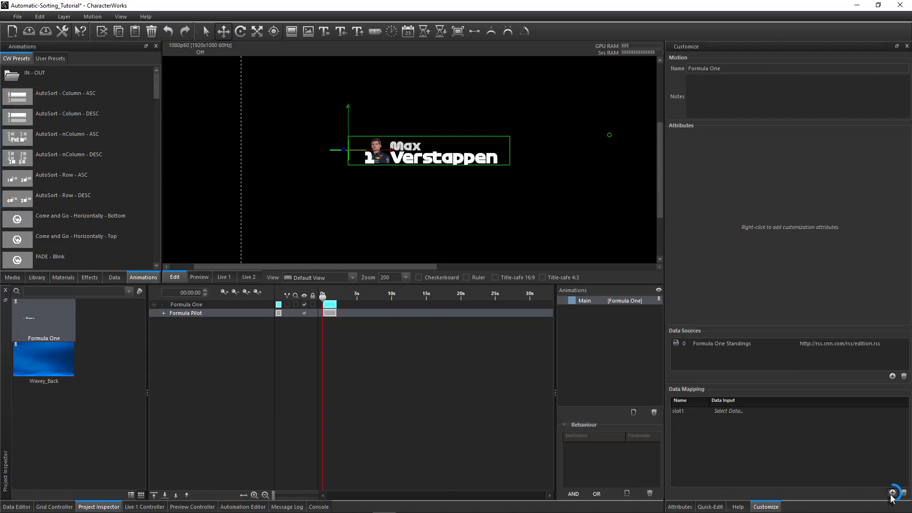
{"action": "double_click", "coordinate": [683, 412]}
{"action": "type", "text": "sor"}
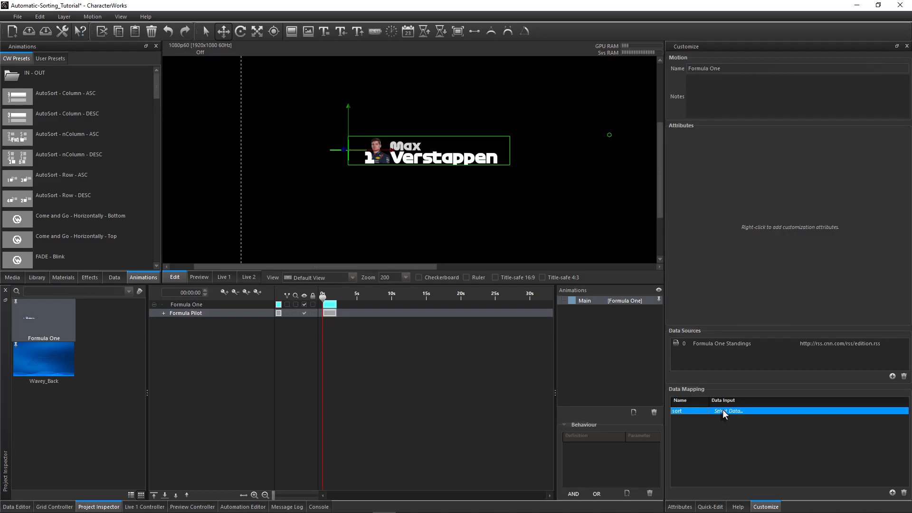
Step: Review the standings table's columns and map the sort definition to the points field of Formula One Standings
{"action": "left_click", "coordinate": [116, 278]}
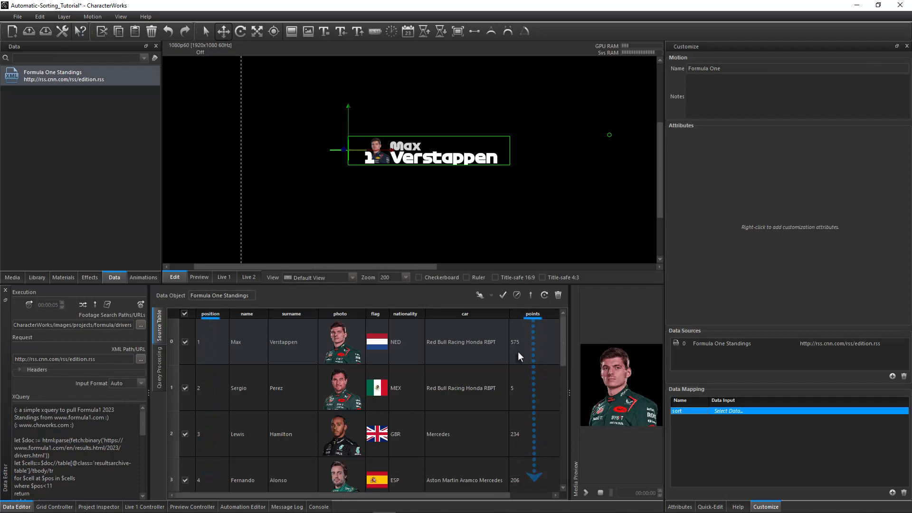
{"action": "scroll", "coordinate": [516, 362], "scroll_direction": "down", "scroll_amount": 5}
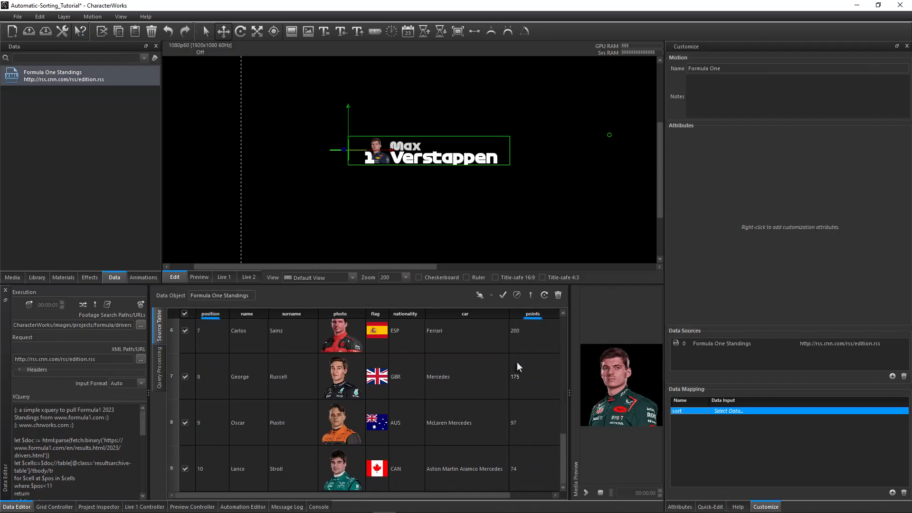
{"action": "scroll", "coordinate": [517, 362], "scroll_direction": "up", "scroll_amount": 5}
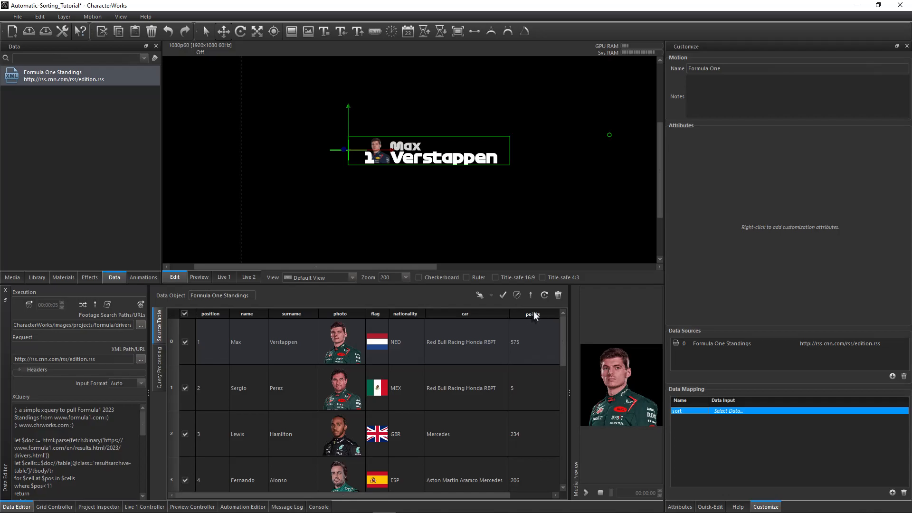
{"action": "left_click", "coordinate": [727, 410]}
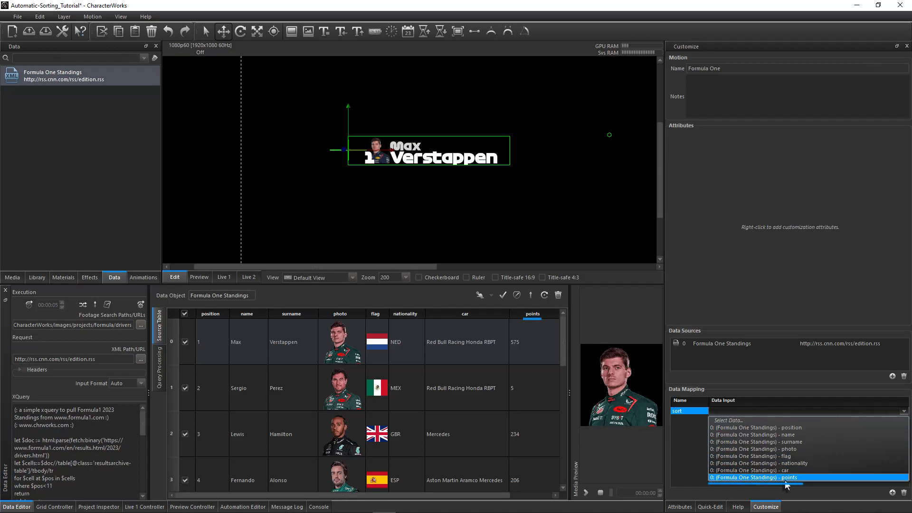
{"action": "left_click", "coordinate": [791, 478]}
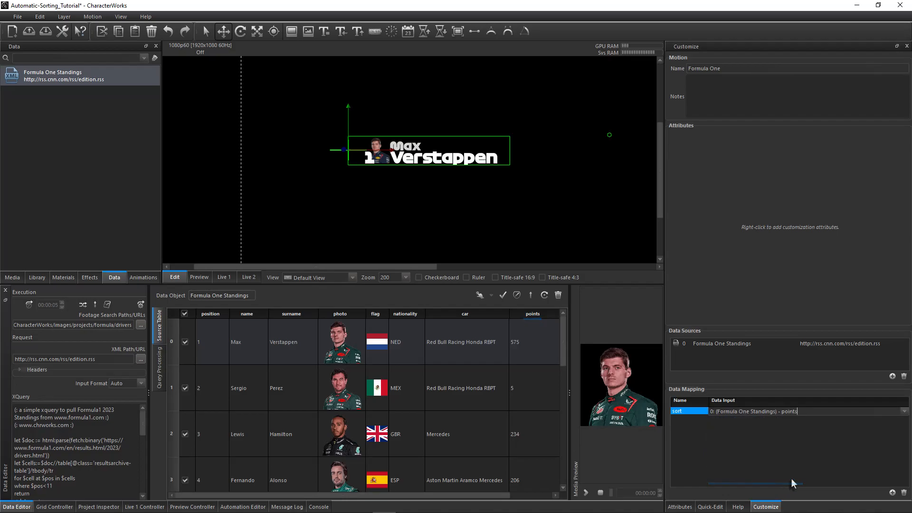
{"action": "left_click", "coordinate": [787, 427]}
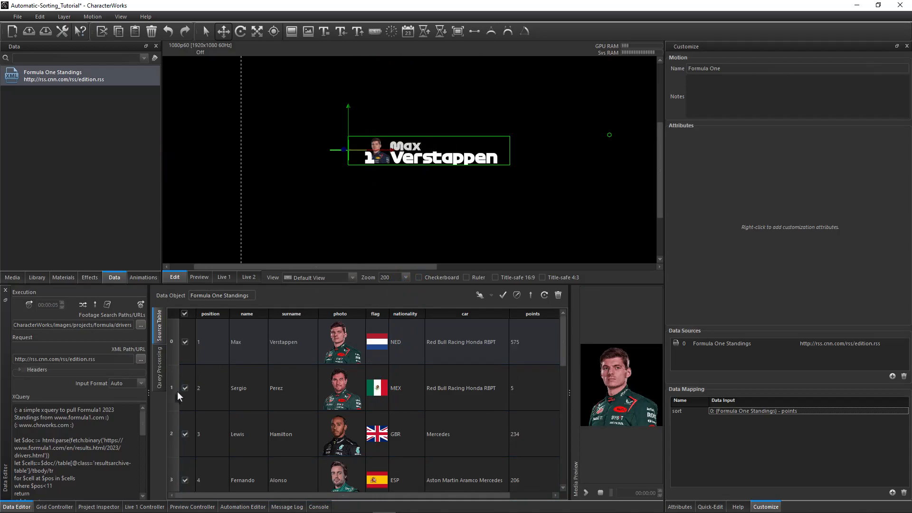
Step: Instance the Formula Pilot composition and move the resulting driver list up to about Y 393
{"action": "left_click", "coordinate": [99, 506]}
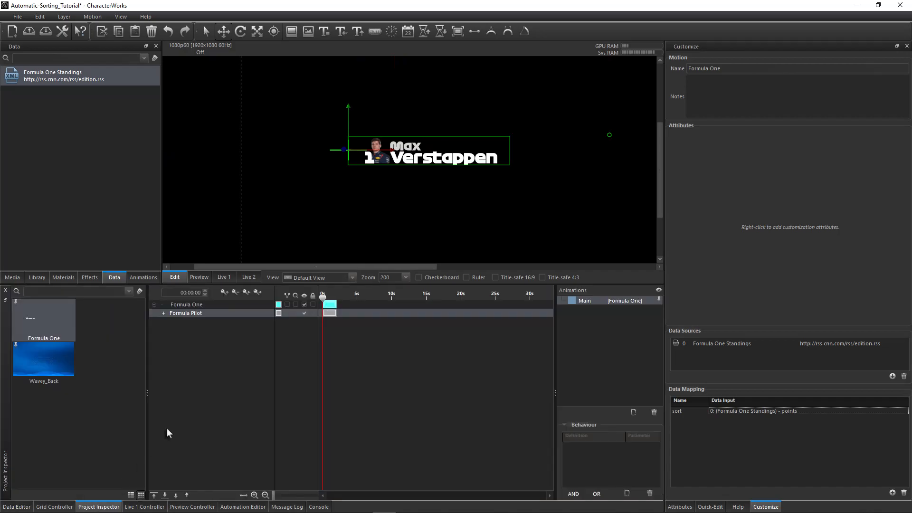
{"action": "right_click", "coordinate": [189, 313]}
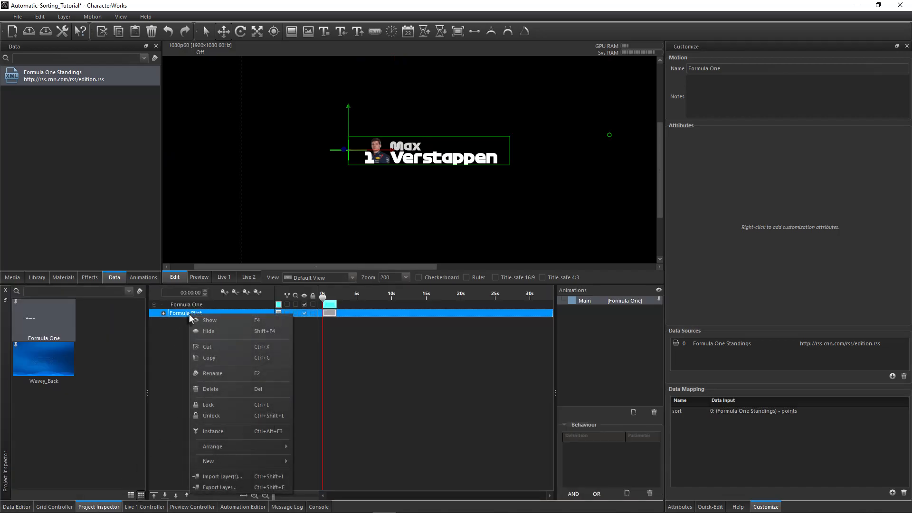
{"action": "left_click", "coordinate": [235, 434]}
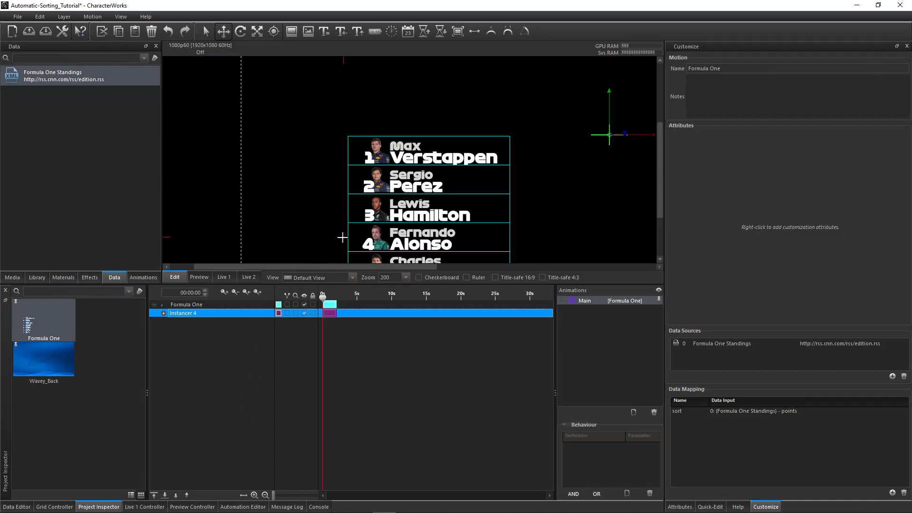
{"action": "scroll", "coordinate": [308, 191], "scroll_direction": "down", "scroll_amount": 2}
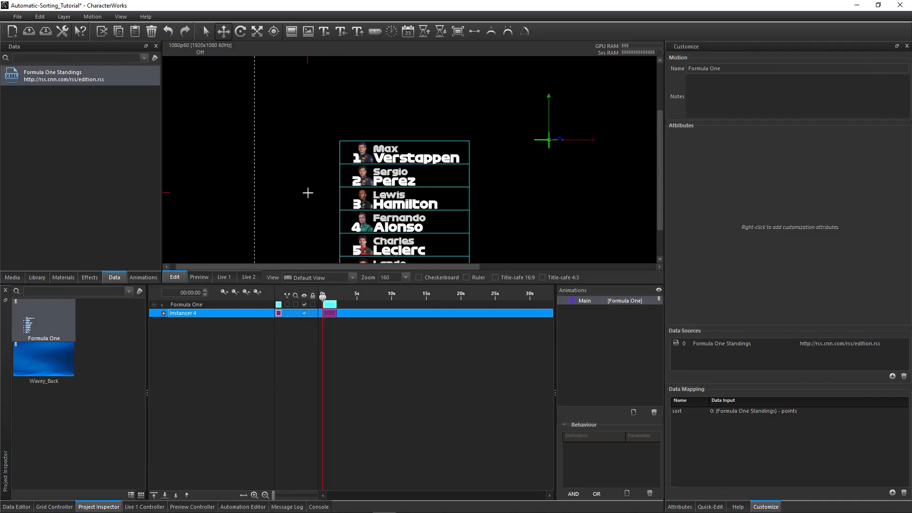
{"action": "left_click_drag", "start_coordinate": [412, 137], "coordinate": [417, 59]}
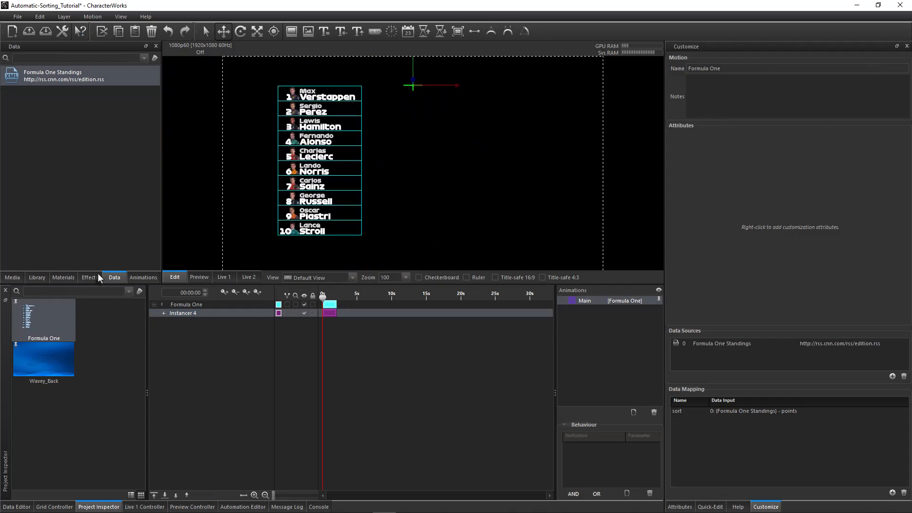
Step: Try the Horizontal layout on the driver list's instancer and settle on None as its layout
{"action": "double_click", "coordinate": [72, 76]}
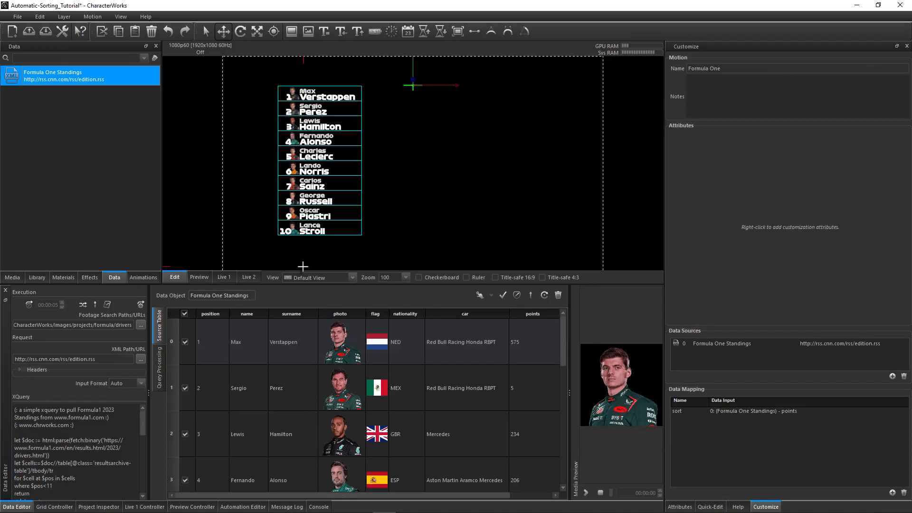
{"action": "left_click", "coordinate": [679, 507]}
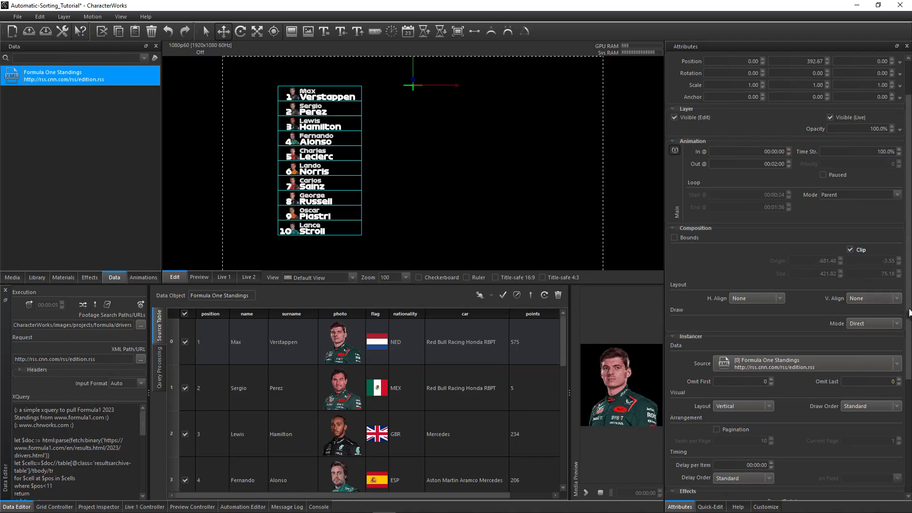
{"action": "scroll", "coordinate": [836, 338], "scroll_direction": "down", "scroll_amount": 5}
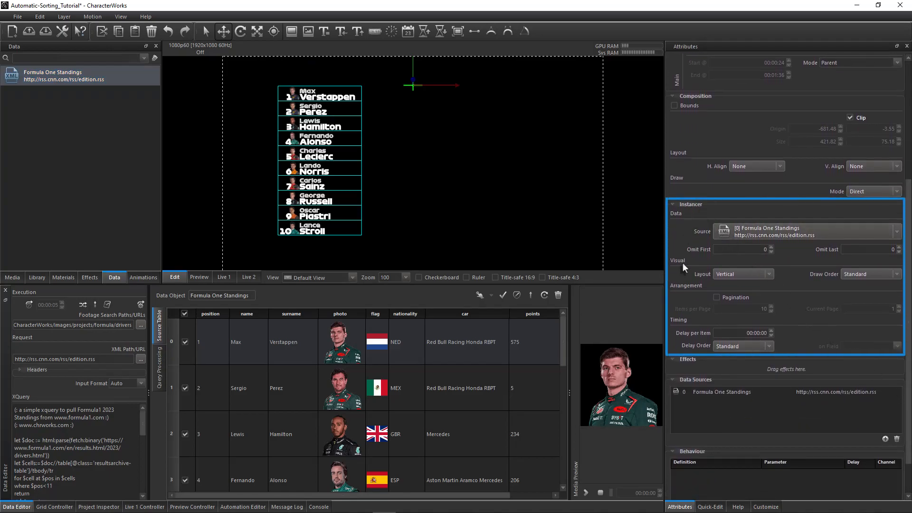
{"action": "left_click", "coordinate": [733, 277]}
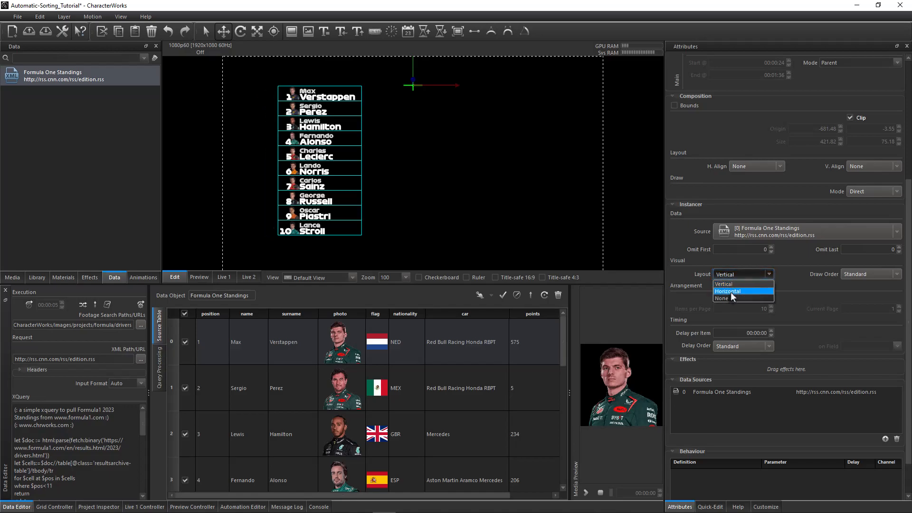
{"action": "left_click", "coordinate": [731, 294]}
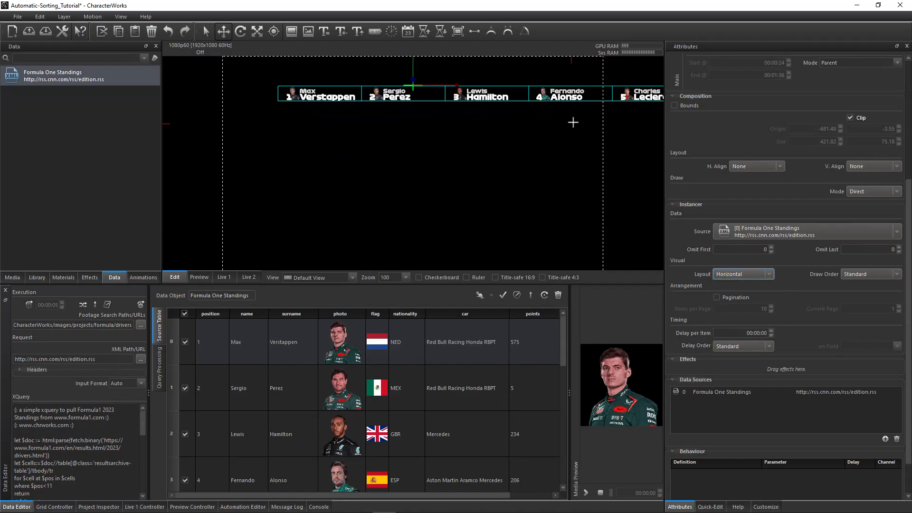
{"action": "left_click", "coordinate": [727, 275]}
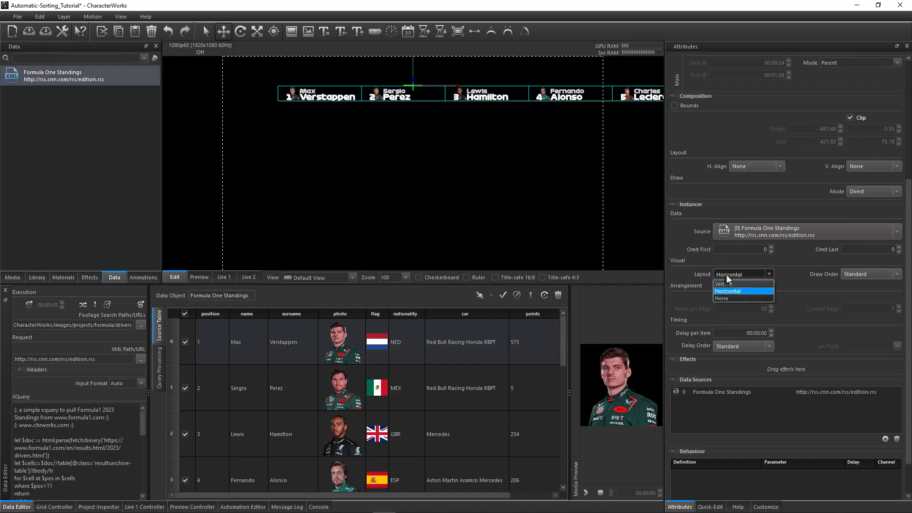
{"action": "left_click", "coordinate": [734, 299]}
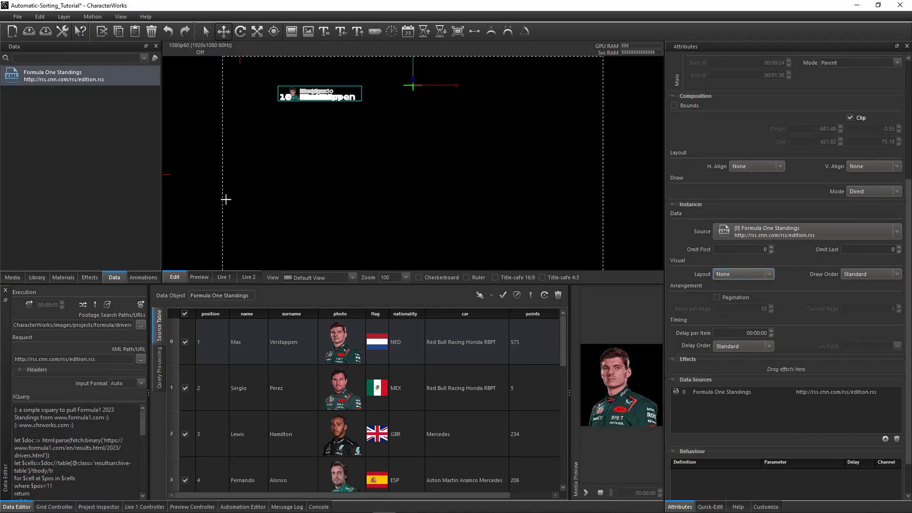
Step: Apply the AutoSort - Column - DESC animation preset to the Formula Pilot composition inside the instancer
{"action": "left_click", "coordinate": [142, 278]}
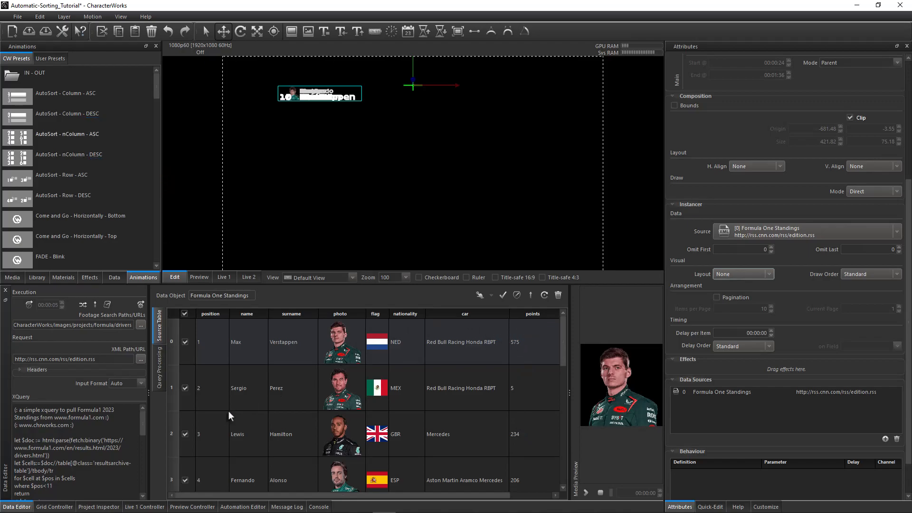
{"action": "left_click", "coordinate": [100, 506]}
{"action": "left_click", "coordinate": [164, 313]}
{"action": "left_click", "coordinate": [186, 322]}
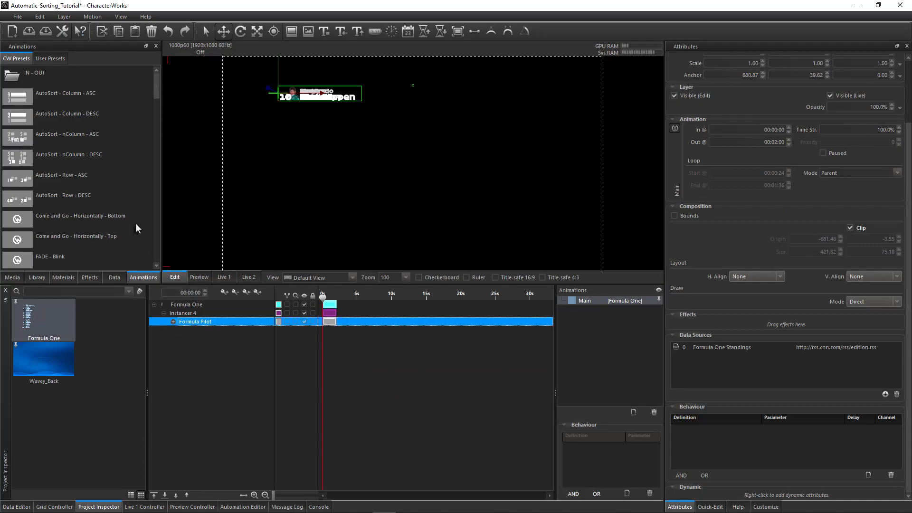
{"action": "right_click", "coordinate": [51, 118]}
{"action": "left_click", "coordinate": [79, 126]}
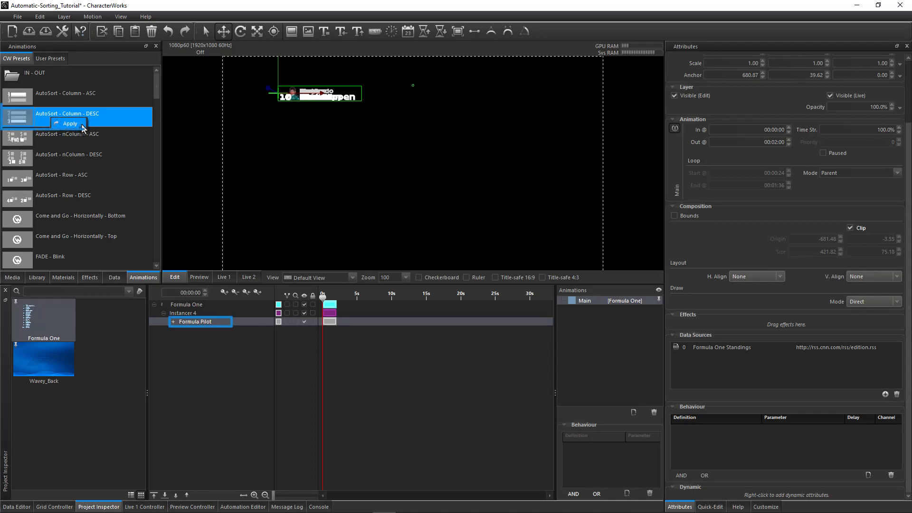
Step: Move the instancer with the sorted driver list down from the frame's upper edge
{"action": "scroll", "coordinate": [398, 117], "scroll_direction": "down", "scroll_amount": 1}
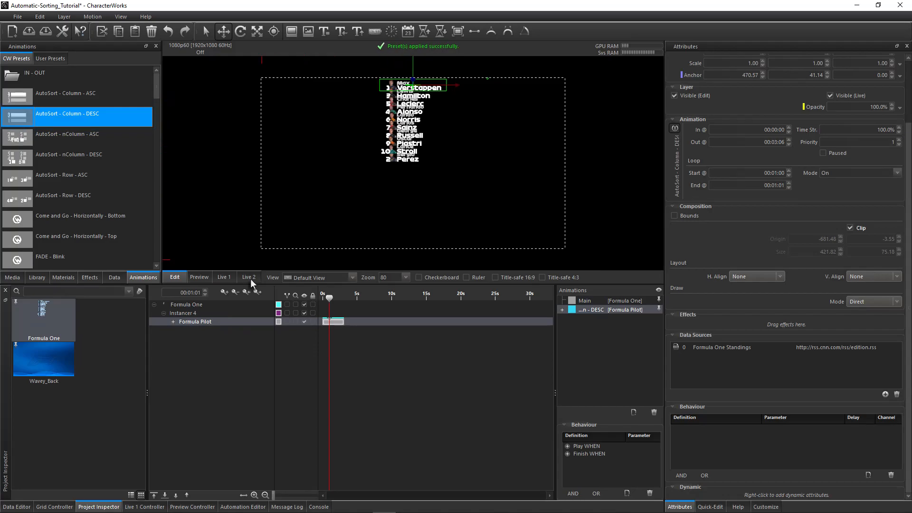
{"action": "left_click", "coordinate": [197, 315]}
{"action": "left_click_drag", "start_coordinate": [416, 69], "coordinate": [416, 123]}
{"action": "scroll", "coordinate": [447, 188], "scroll_direction": "up", "scroll_amount": 1}
{"action": "scroll", "coordinate": [448, 188], "scroll_direction": "up", "scroll_amount": 1}
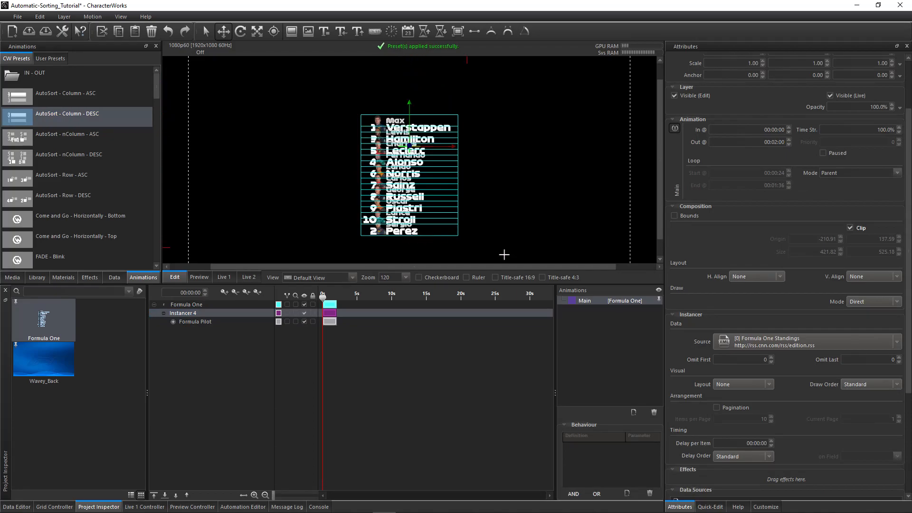
Step: Set the motion's Height customization attribute to 90 to space out the driver rows
{"action": "left_click", "coordinate": [765, 507]}
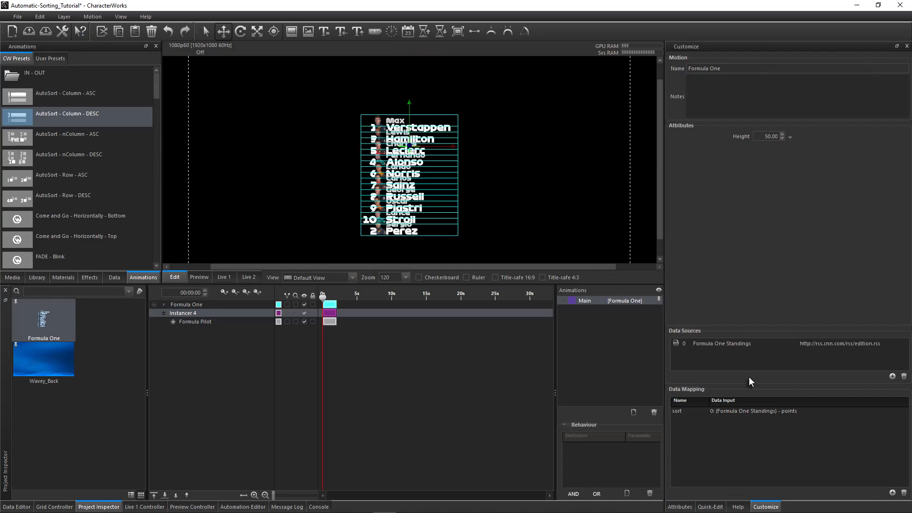
{"action": "scroll", "coordinate": [765, 141], "scroll_direction": "up", "scroll_amount": 20}
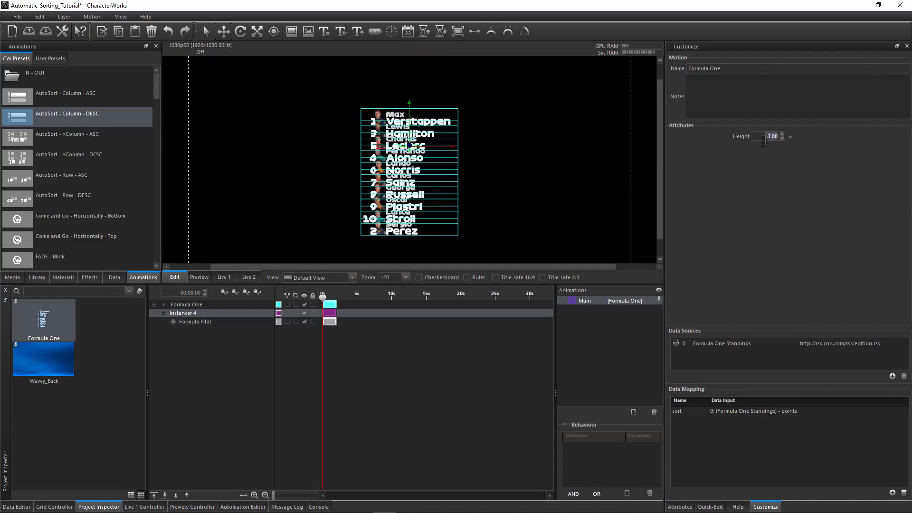
{"action": "scroll", "coordinate": [765, 141], "scroll_direction": "up", "scroll_amount": 10}
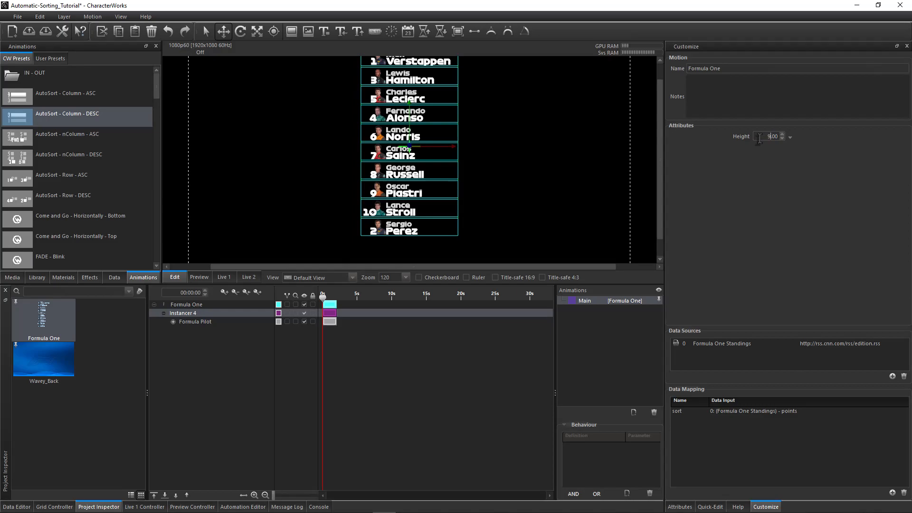
{"action": "key", "text": "Return"}
Step: Move the instancer slightly down so the driver list is vertically centred in the frame
{"action": "scroll", "coordinate": [552, 133], "scroll_direction": "down", "scroll_amount": 4}
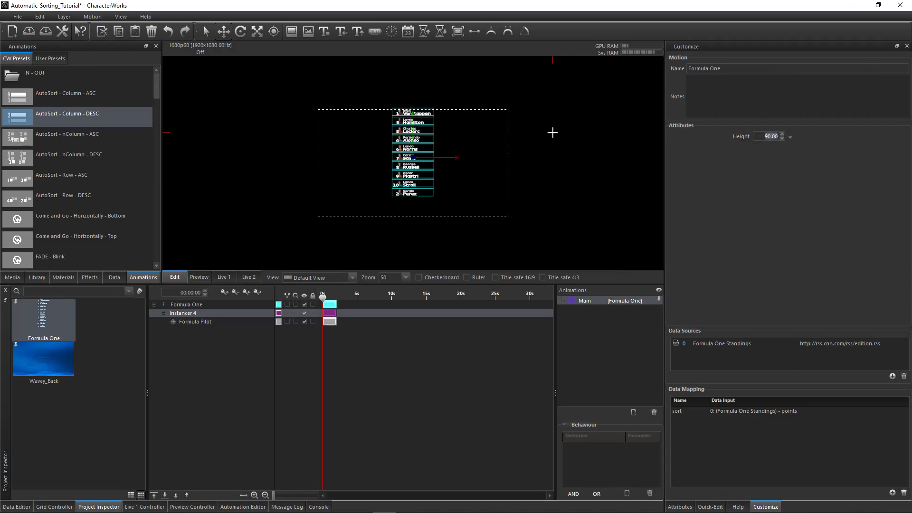
{"action": "left_click_drag", "start_coordinate": [414, 126], "coordinate": [413, 137]}
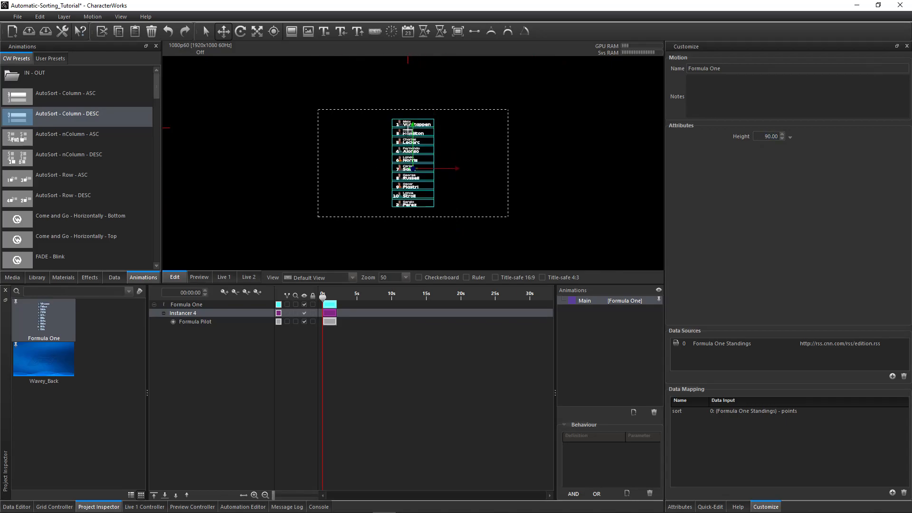
{"action": "scroll", "coordinate": [406, 208], "scroll_direction": "up", "scroll_amount": 5}
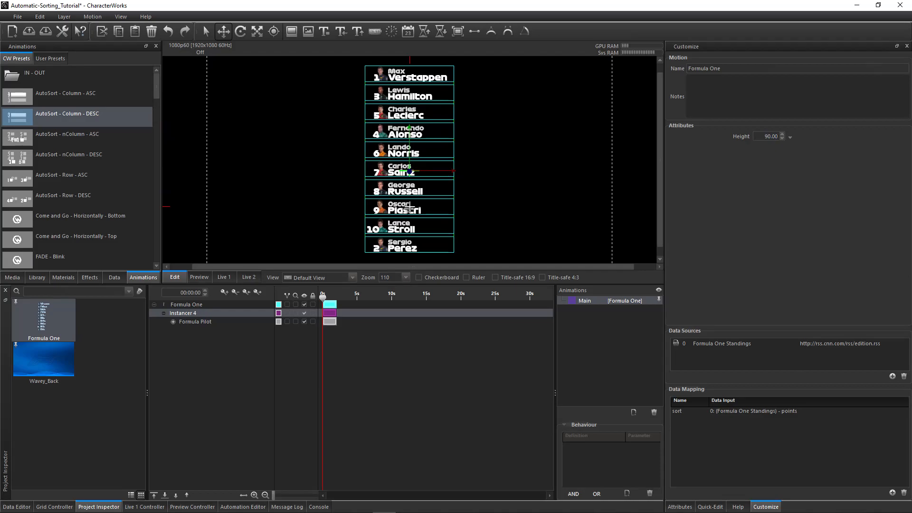
Step: Turn on the animation loop mode for the Formula One motion
{"action": "left_click", "coordinate": [201, 306]}
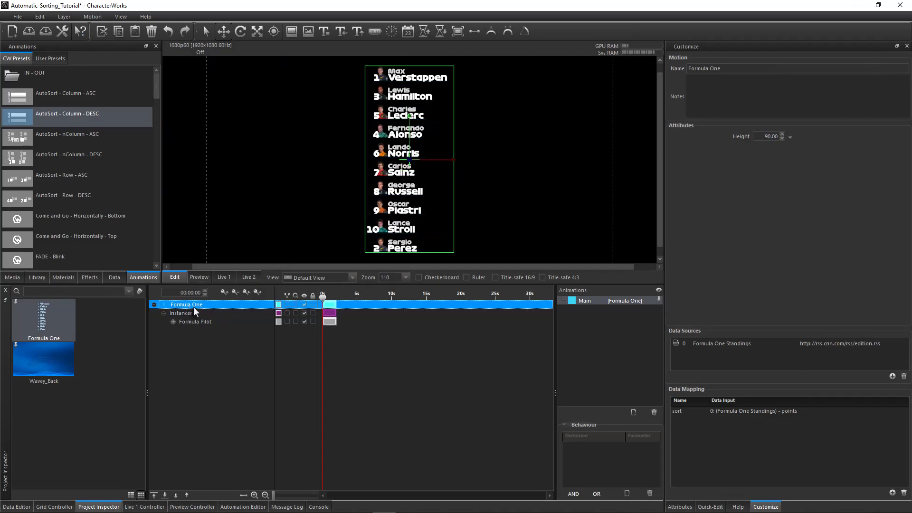
{"action": "left_click", "coordinate": [687, 507]}
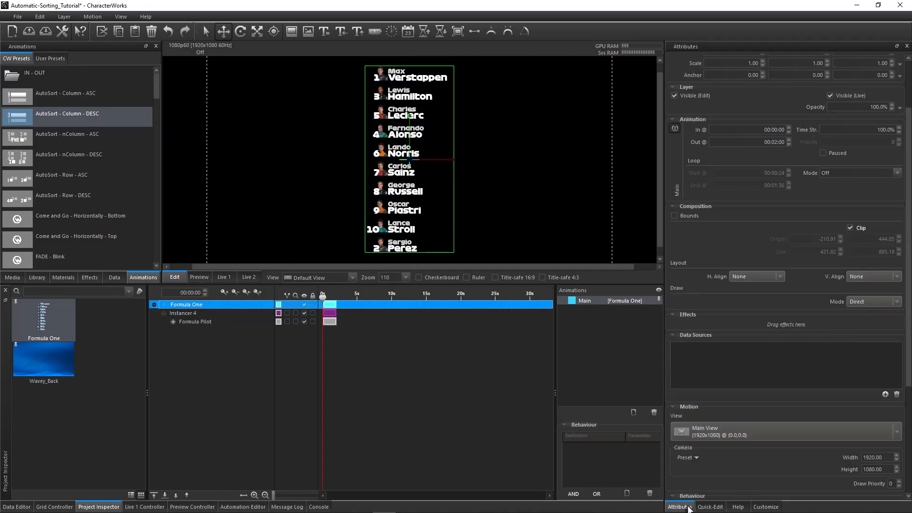
{"action": "left_click", "coordinate": [897, 180]}
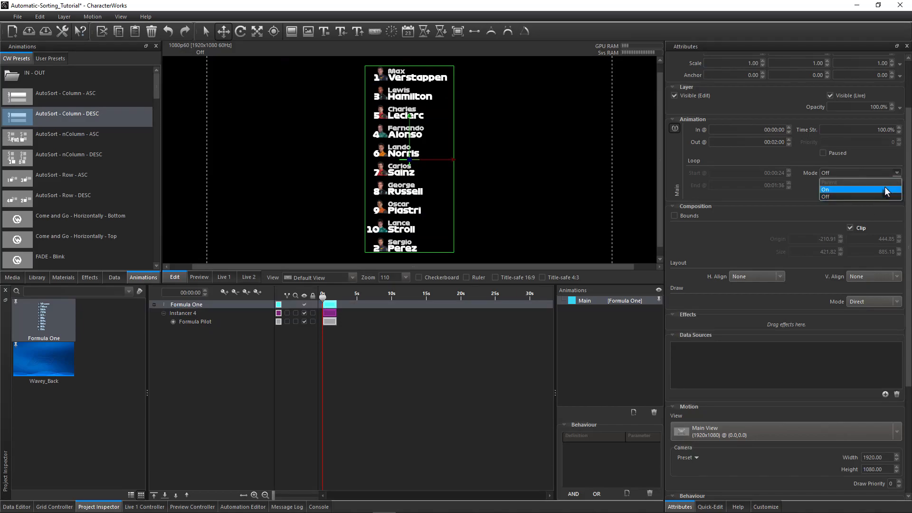
{"action": "left_click", "coordinate": [886, 193]}
Step: Play the Formula One motion on the Live 1 output over the wavy background and enlarge the live view
{"action": "left_click", "coordinate": [145, 507]}
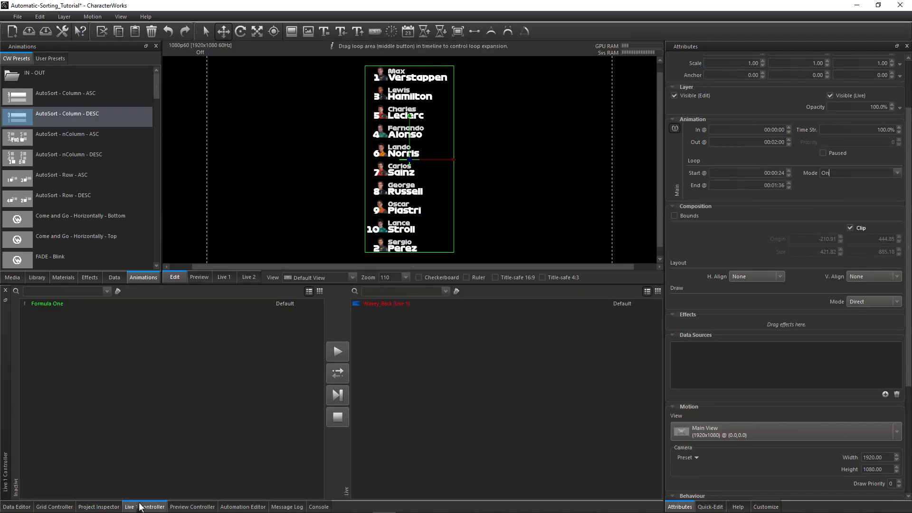
{"action": "left_click", "coordinate": [227, 278]}
{"action": "double_click", "coordinate": [128, 306]}
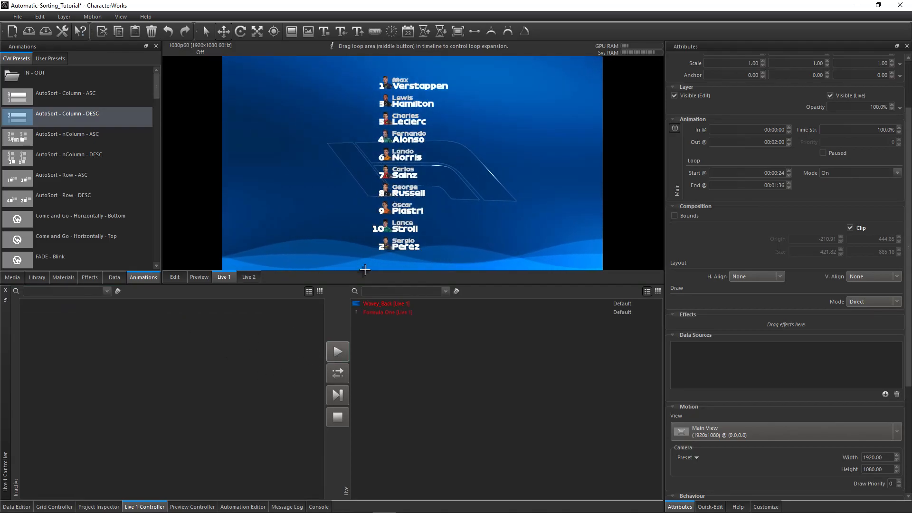
{"action": "left_click_drag", "start_coordinate": [361, 285], "coordinate": [365, 345]}
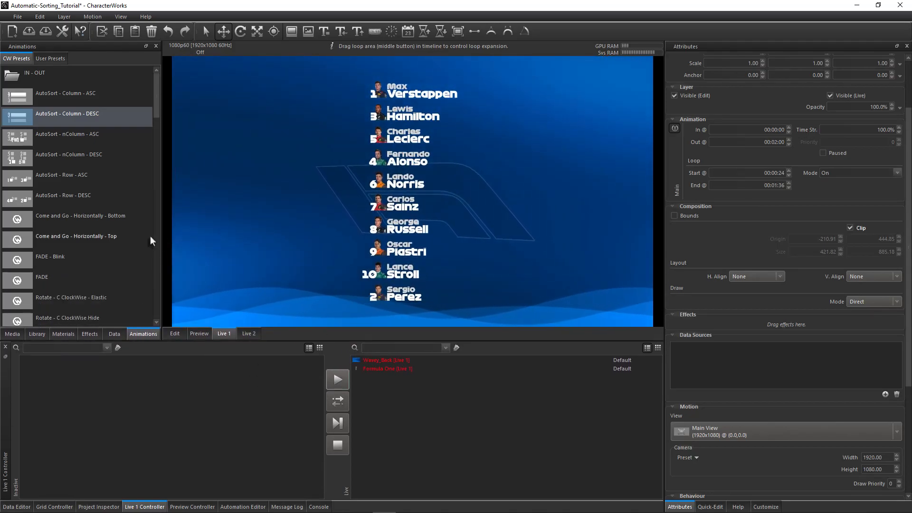
Step: Open the Formula One Standings data table and re-execute its query to reload the driver points
{"action": "left_click", "coordinate": [112, 333]}
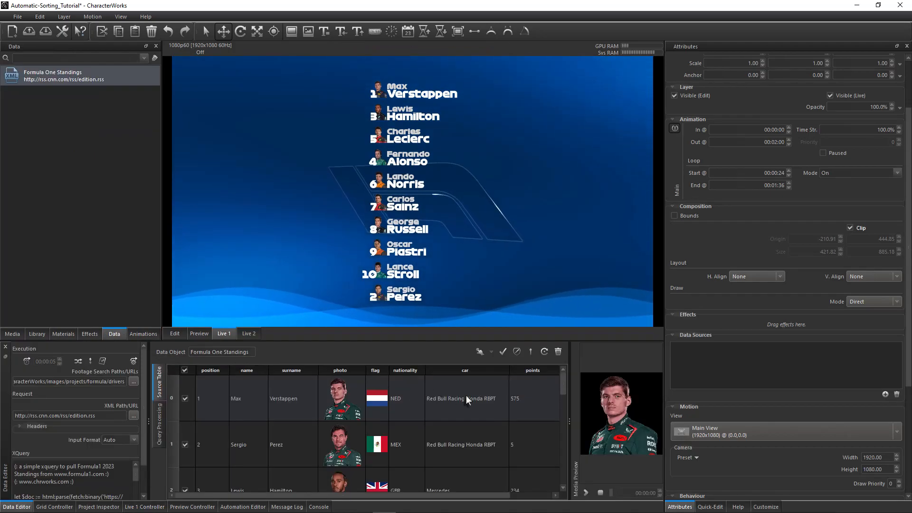
{"action": "left_click", "coordinate": [511, 403]}
{"action": "left_click", "coordinate": [134, 363]}
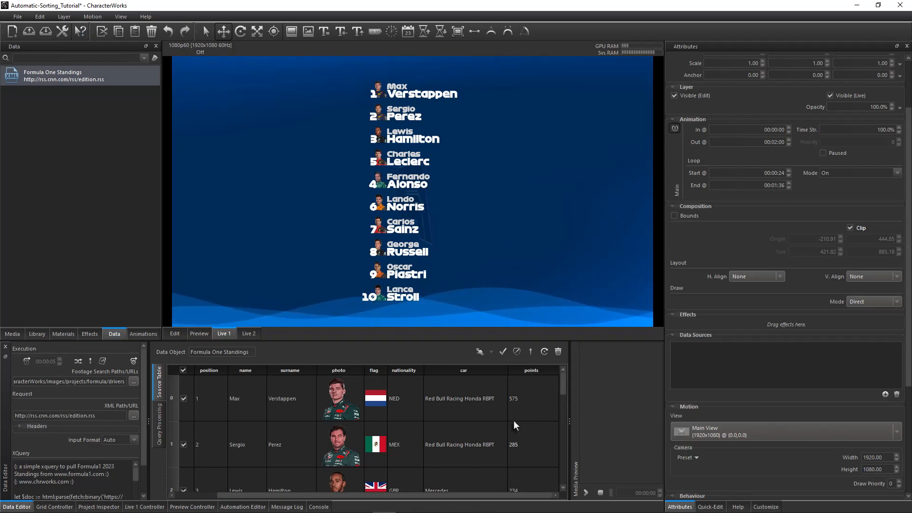
Step: Set Verstappen's points in the standings table to 75
{"action": "double_click", "coordinate": [510, 400]}
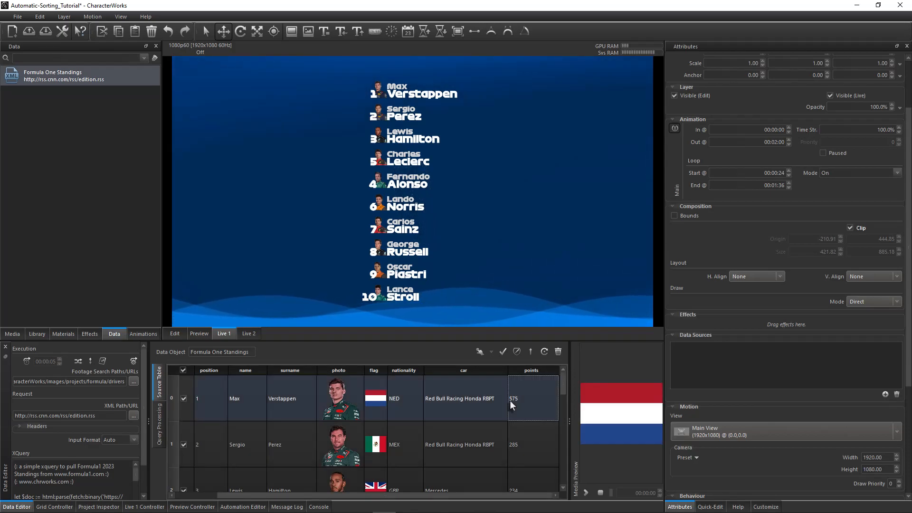
{"action": "left_click_drag", "start_coordinate": [512, 400], "coordinate": [503, 401]}
{"action": "key", "text": "BackSpace"}
{"action": "key", "text": "Return"}
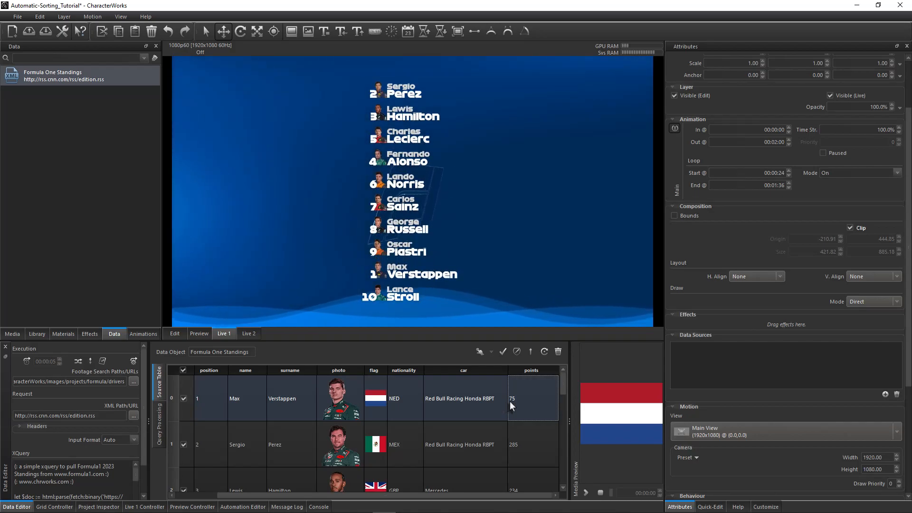
Step: Hold the table's live updates and set Verstappen's points to 575
{"action": "double_click", "coordinate": [508, 403]}
{"action": "type", "text": "5"}
{"action": "key", "text": "Return"}
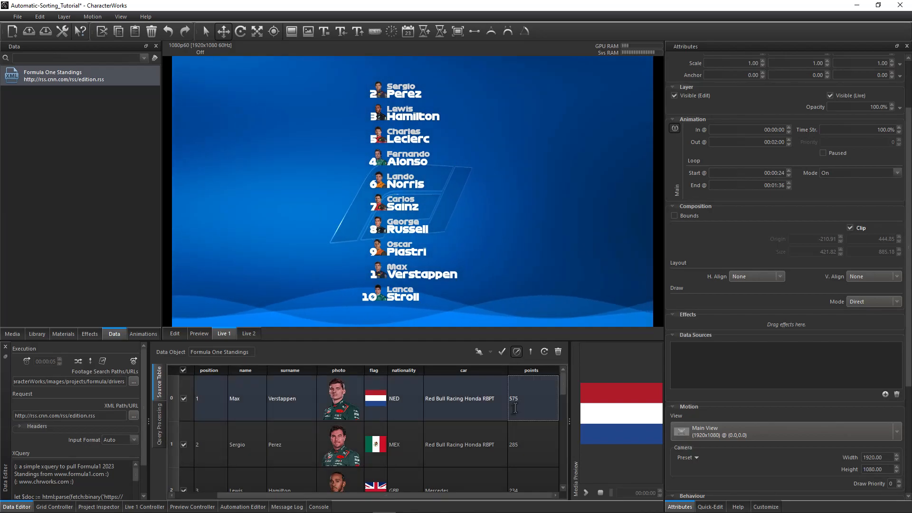
Step: Set Perez's points to 85 and Stroll's to 274, and send the pending table edits to the live output
{"action": "left_click", "coordinate": [511, 446]}
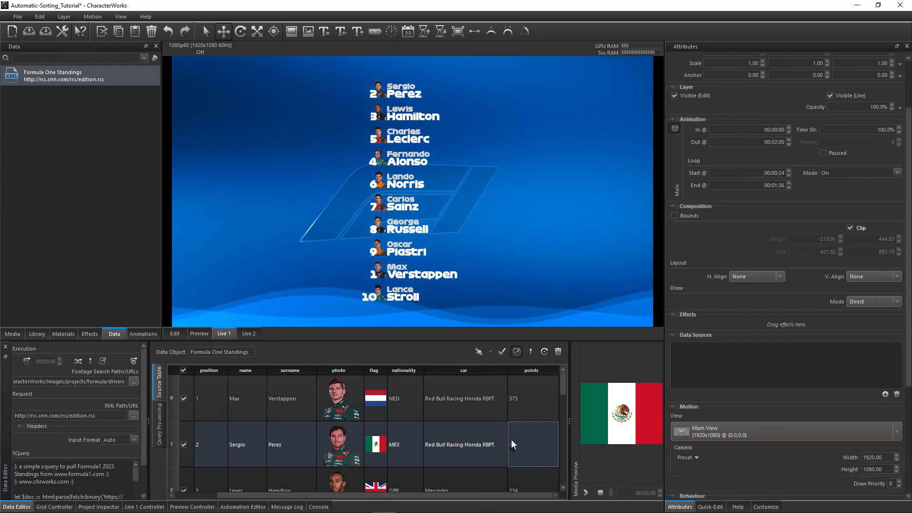
{"action": "left_click_drag", "start_coordinate": [560, 389], "coordinate": [557, 477]}
{"action": "double_click", "coordinate": [509, 469]}
{"action": "type", "text": "274"}
{"action": "key", "text": "Return"}
{"action": "left_click", "coordinate": [531, 353]}
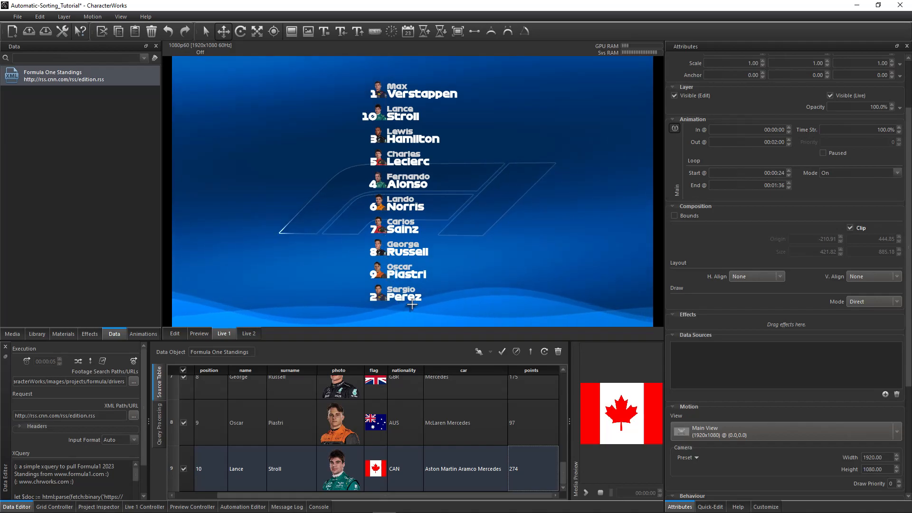
Step: Take the Formula One motion off the Live 1 output
{"action": "scroll", "coordinate": [530, 411], "scroll_direction": "up", "scroll_amount": 5}
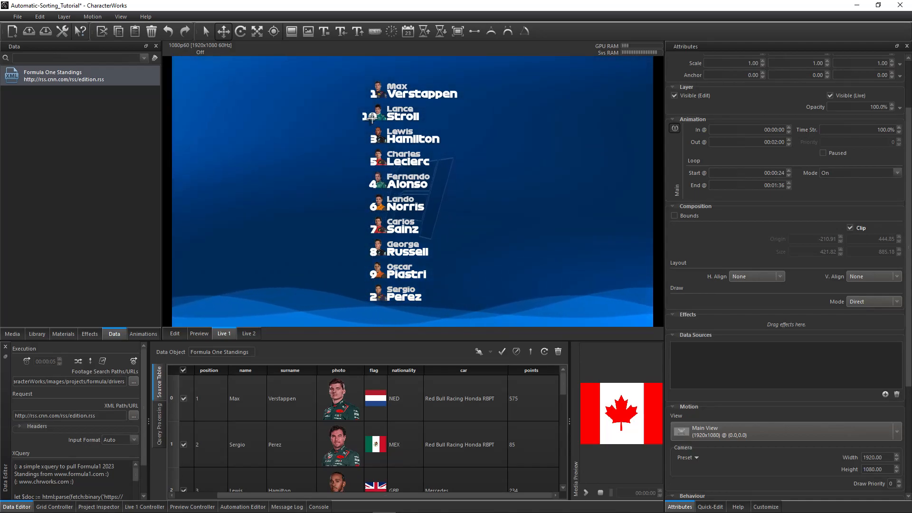
{"action": "left_click", "coordinate": [769, 507]}
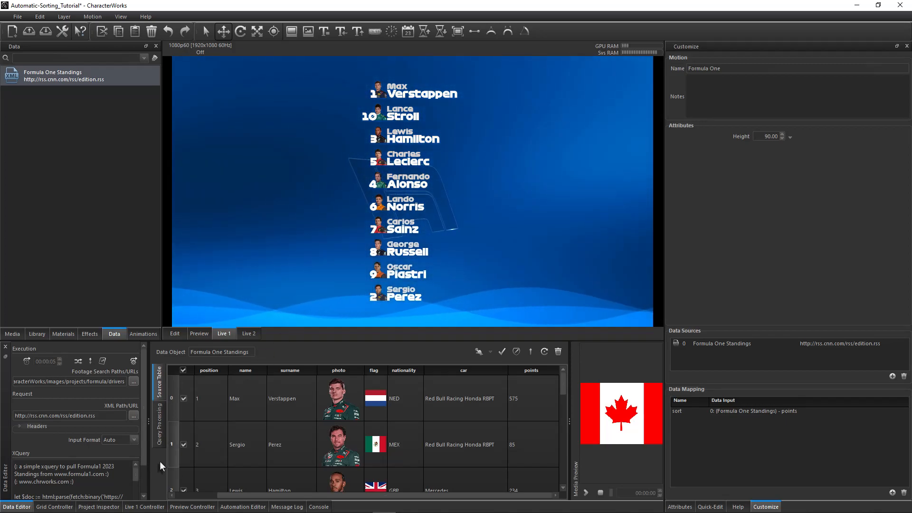
{"action": "left_click", "coordinate": [160, 506]}
{"action": "left_click", "coordinate": [372, 370]}
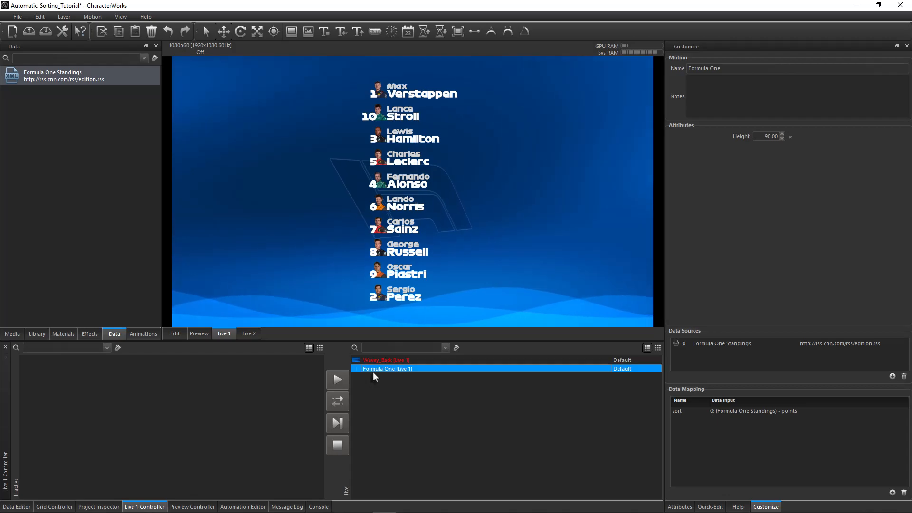
{"action": "left_click", "coordinate": [343, 420]}
Step: Return to the edit view and show the text content of the position layer inside the Formula Pilot composition
{"action": "left_click", "coordinate": [177, 334]}
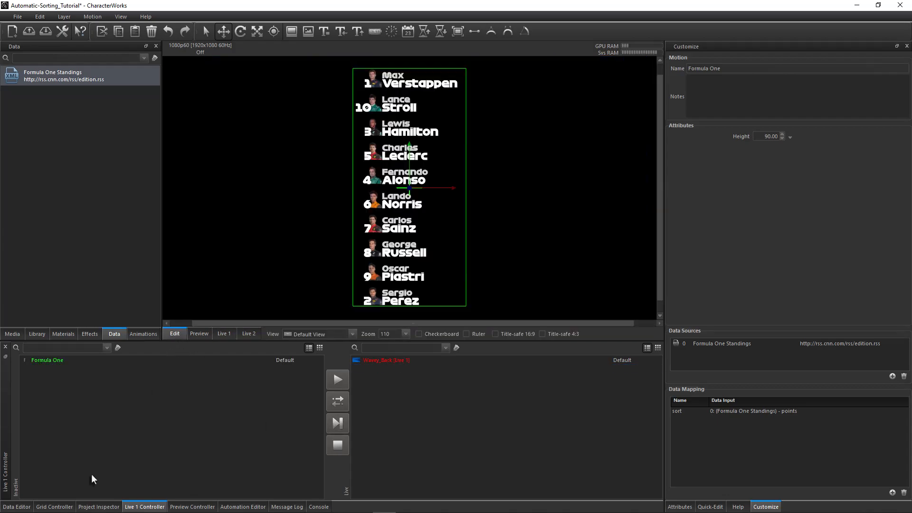
{"action": "left_click", "coordinate": [100, 506]}
{"action": "left_click", "coordinate": [196, 377]}
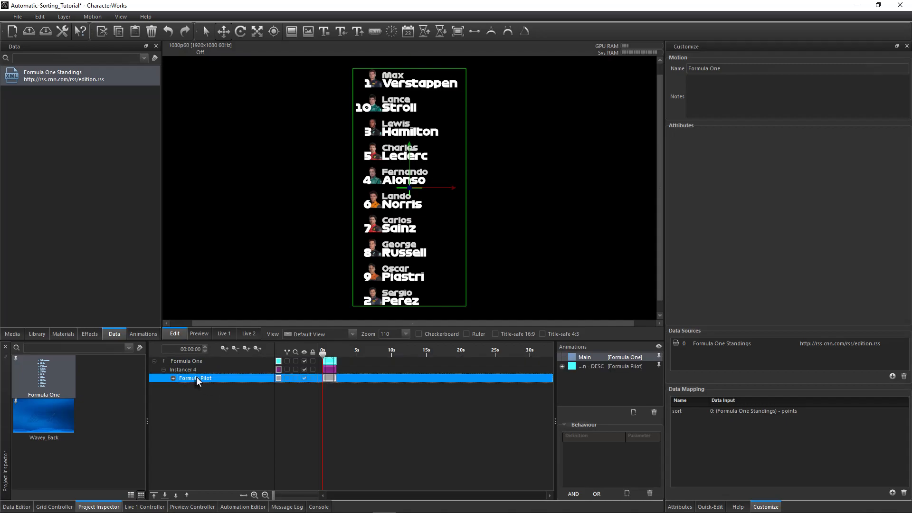
{"action": "left_click", "coordinate": [173, 378]}
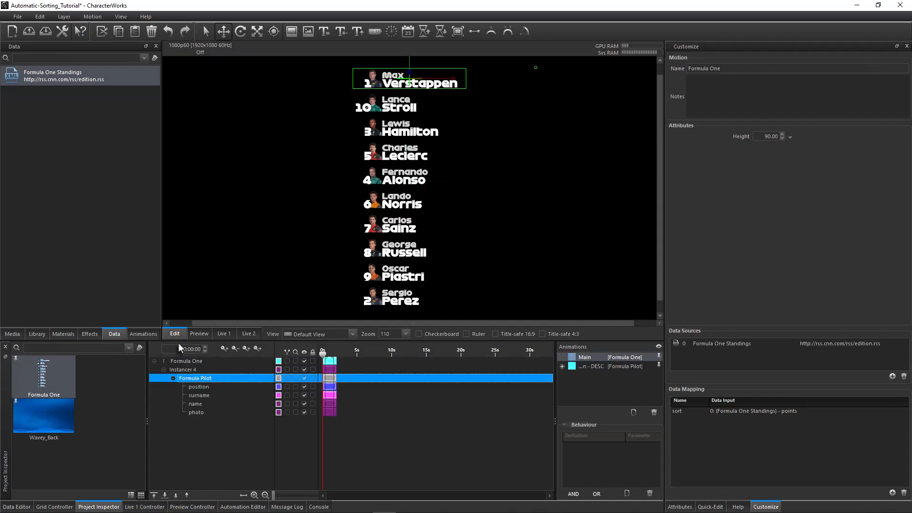
{"action": "left_click", "coordinate": [201, 386]}
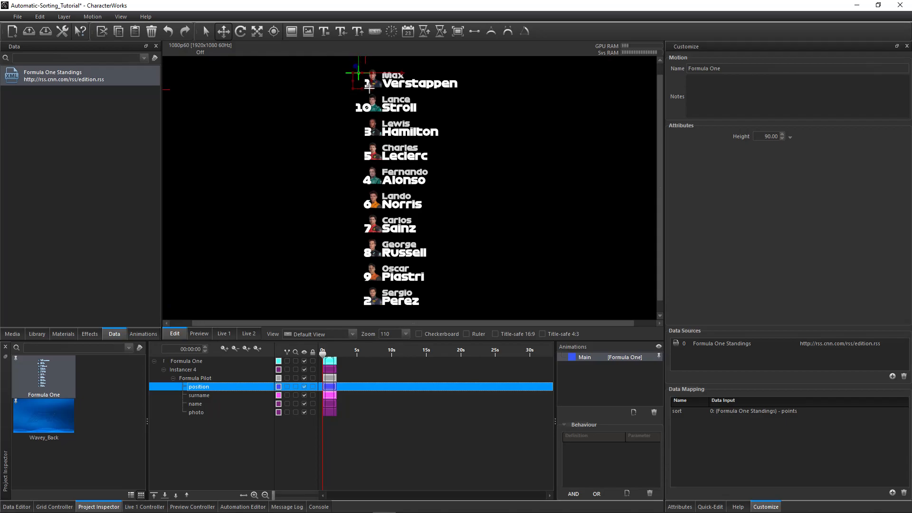
{"action": "left_click", "coordinate": [680, 507]}
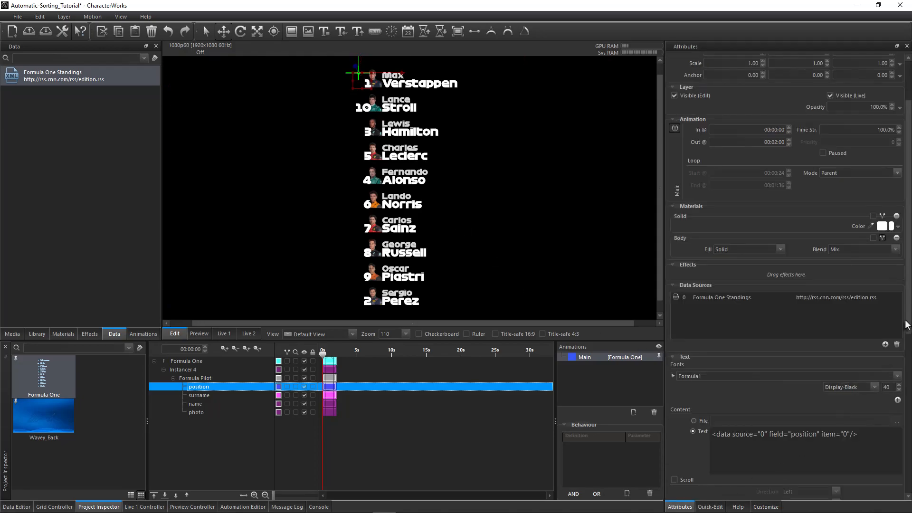
{"action": "scroll", "coordinate": [905, 324], "scroll_direction": "down", "scroll_amount": 5}
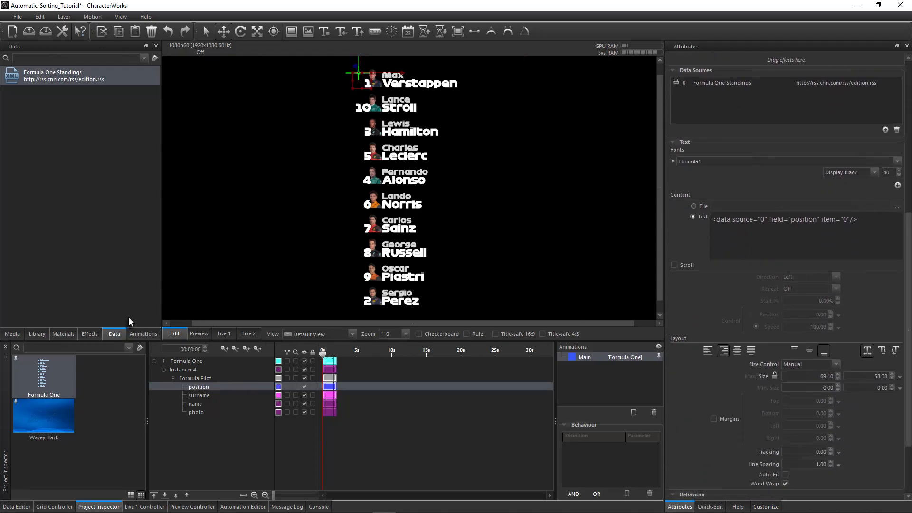
Step: Replace the source and field attributes in the position layer's data tag with a mapping attribute
{"action": "double_click", "coordinate": [58, 76]}
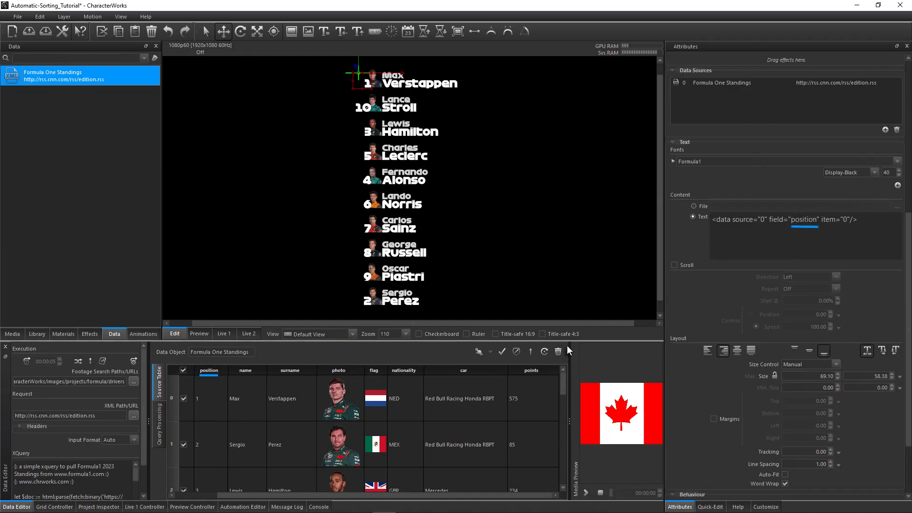
{"action": "left_click", "coordinate": [762, 507]}
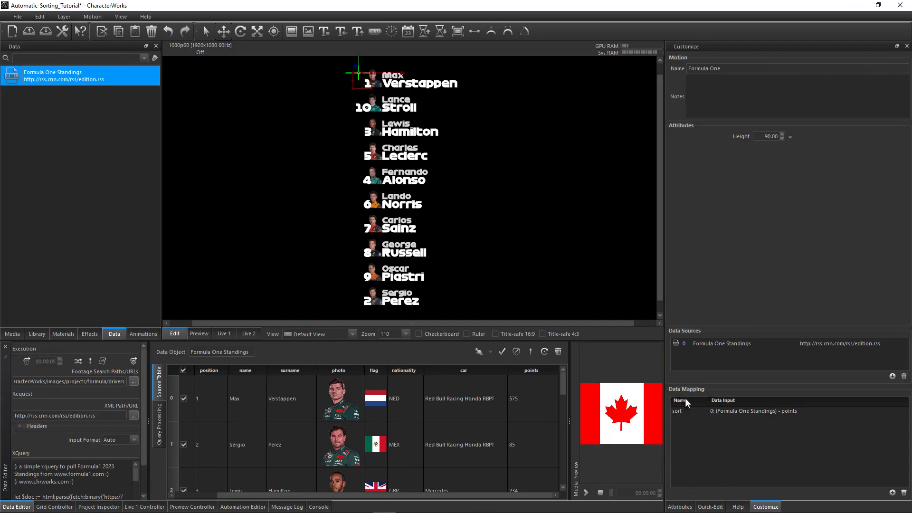
{"action": "left_click", "coordinate": [680, 507]}
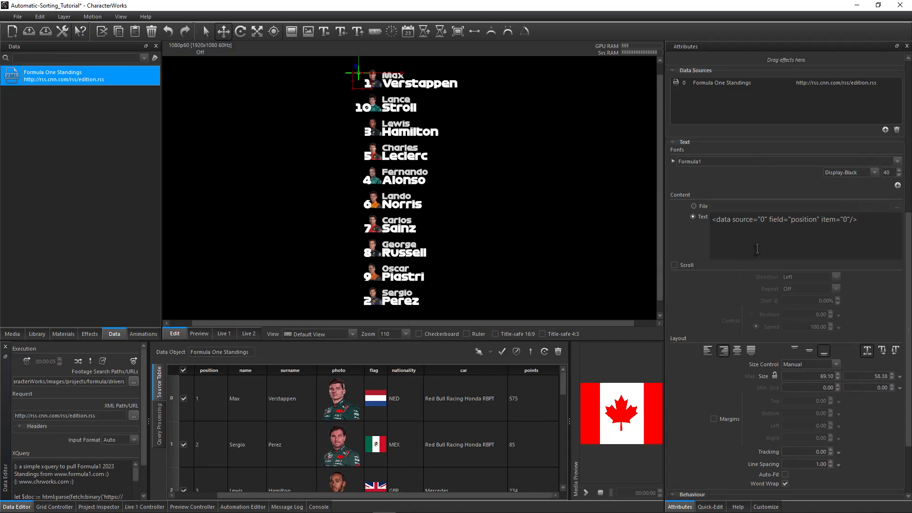
{"action": "left_click", "coordinate": [784, 222]}
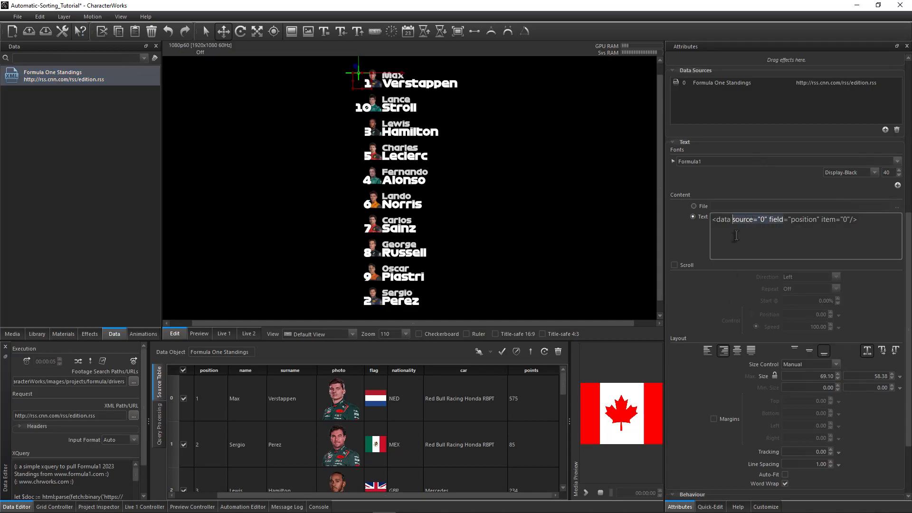
{"action": "type", "text": "mapping"}
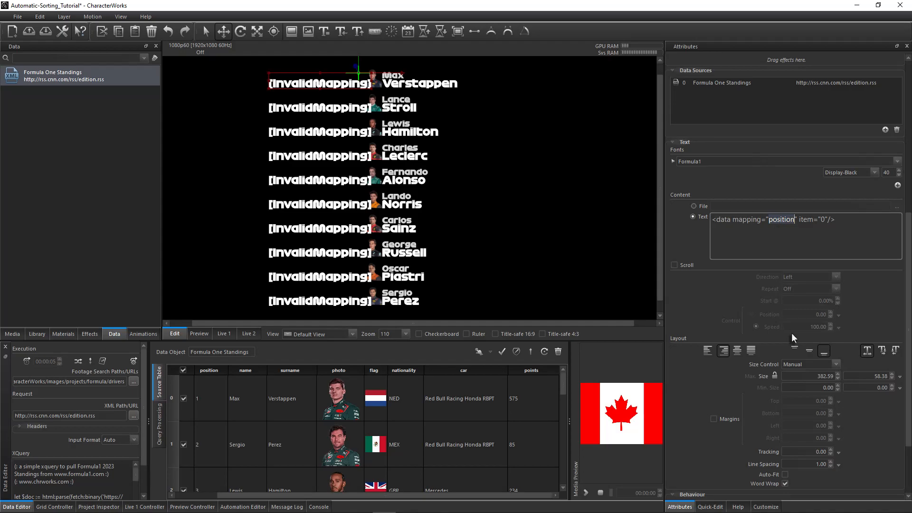
Step: Set the position tag's mapping to "sort", the name used in the motion's data mapping, and add func="rank-num-desc"
{"action": "left_click", "coordinate": [770, 507]}
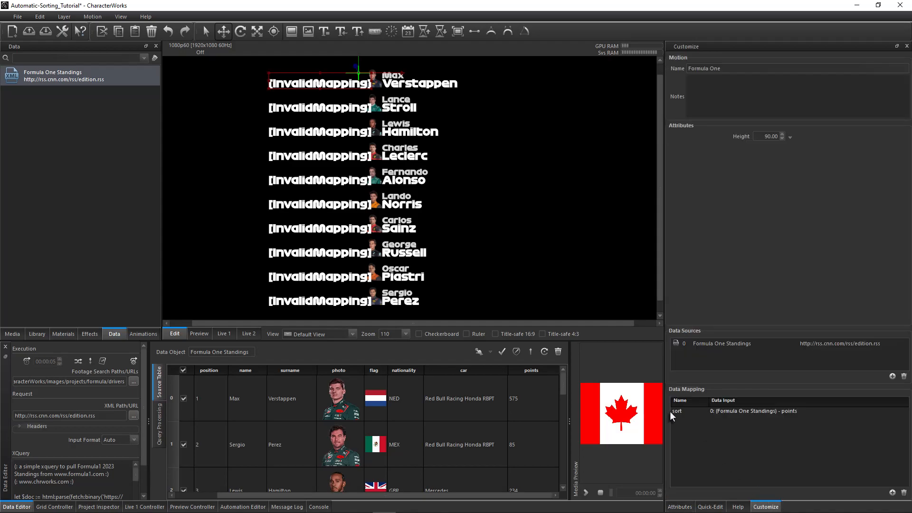
{"action": "left_click", "coordinate": [684, 507]}
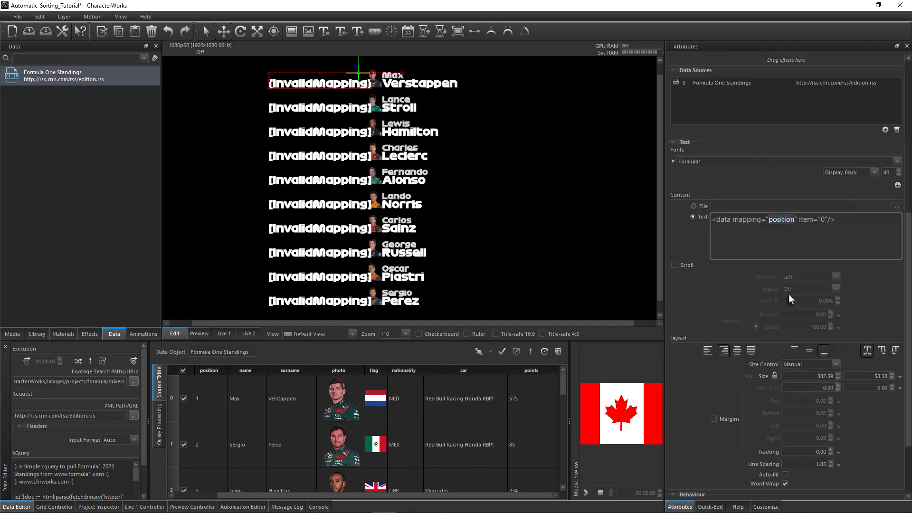
{"action": "type", "text": "sort"}
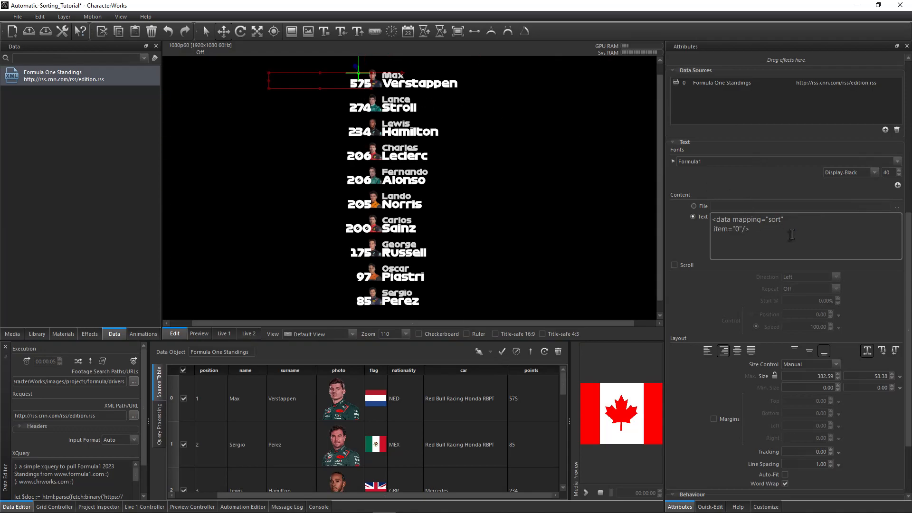
{"action": "type", "text": "func=\"rank-num-de"}
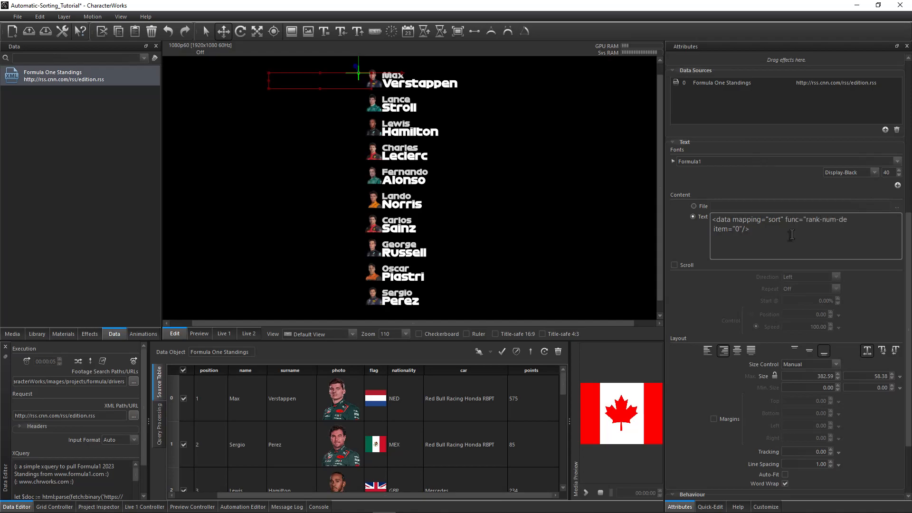
{"action": "type", "text": "sc\""}
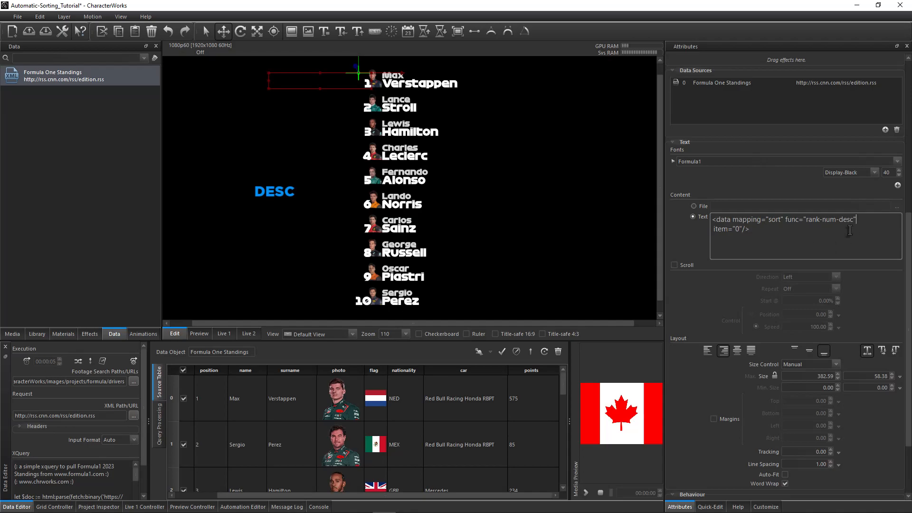
Step: Try the rank-num-asc function in the position tag and change it back to rank-num-desc
{"action": "key", "text": "BackSpace"}
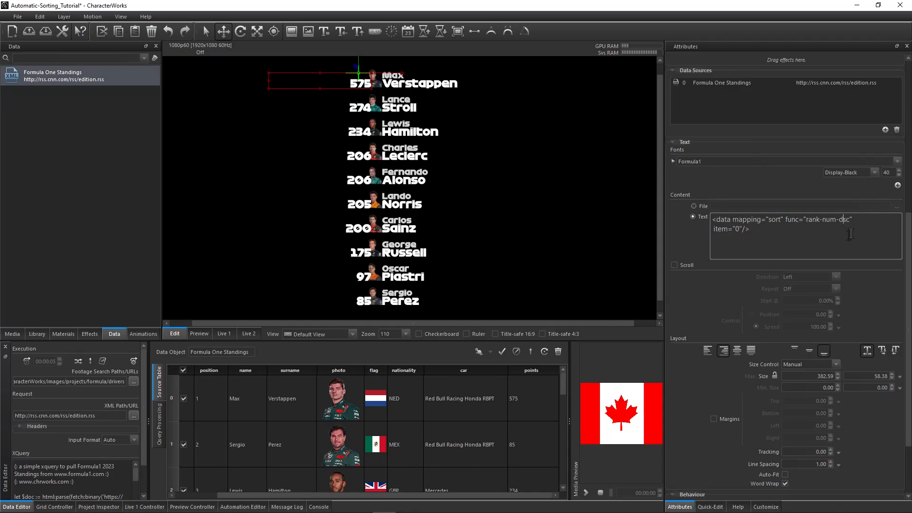
{"action": "type", "text": "a"}
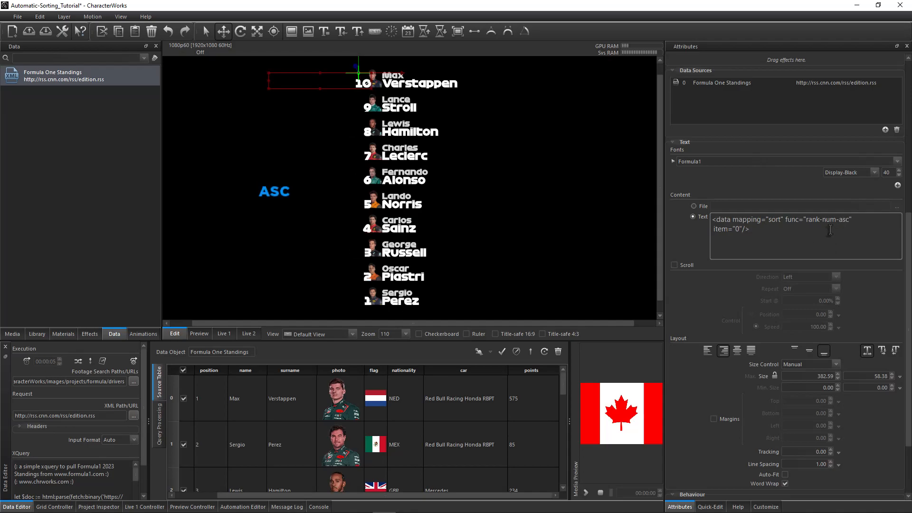
{"action": "key", "text": "BackSpace"}
{"action": "type", "text": "de"}
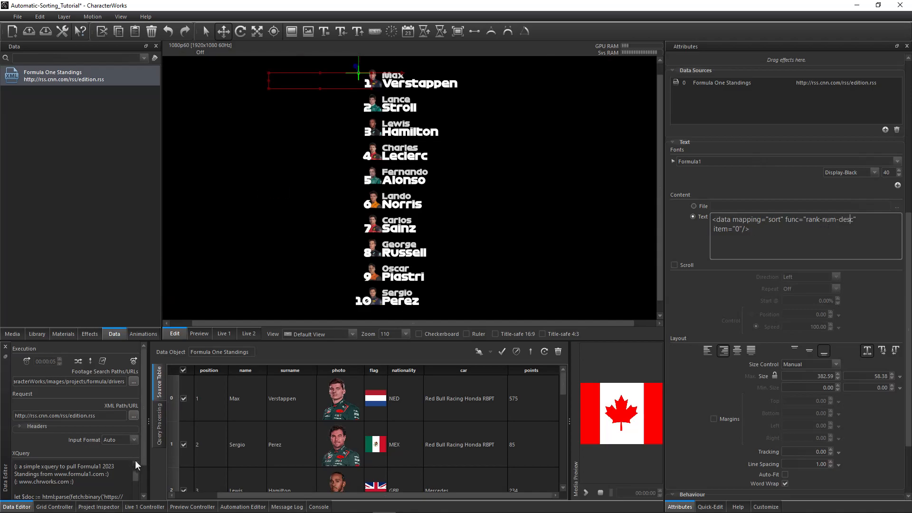
Step: Play the Formula One motion on the Live 1 channel over the Wavey_Back background
{"action": "left_click", "coordinate": [147, 507]}
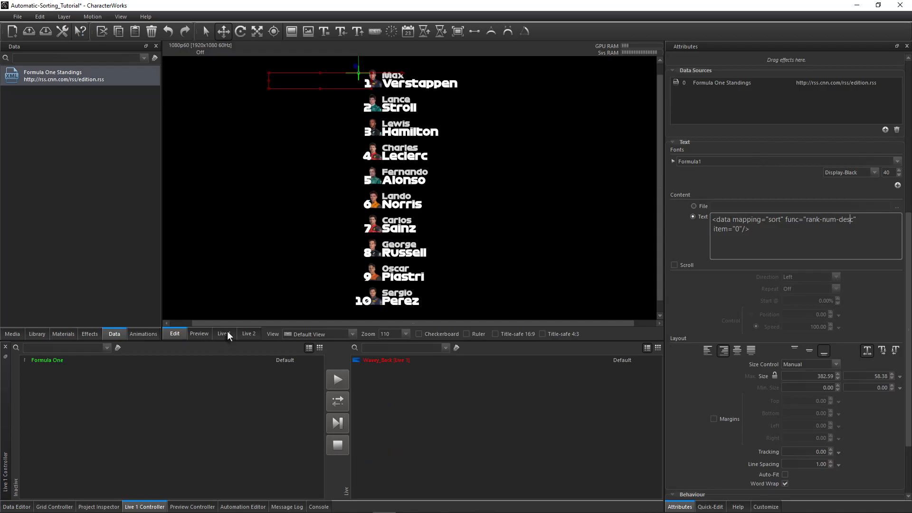
{"action": "left_click", "coordinate": [227, 333]}
{"action": "left_click", "coordinate": [111, 361]}
{"action": "left_click", "coordinate": [337, 380]}
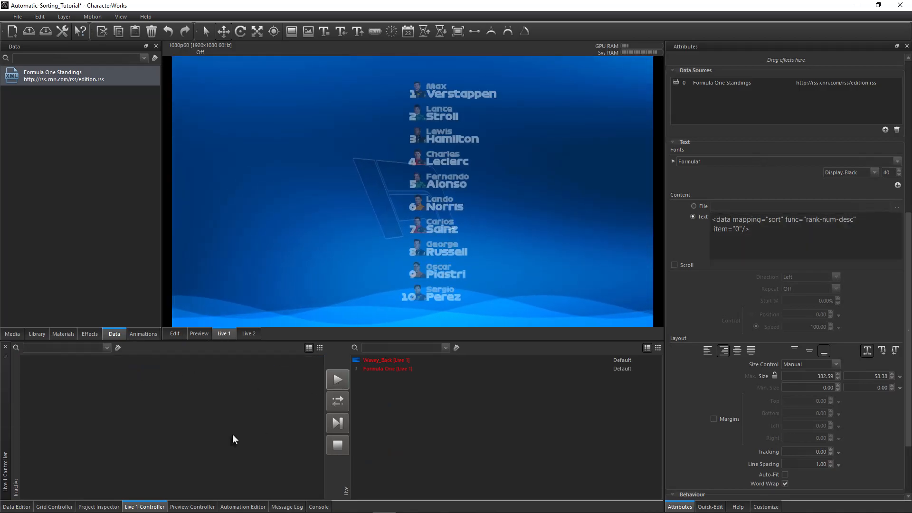
Step: In the Formula One Standings source table, set the first driver's points to 75 and change them again to 175
{"action": "double_click", "coordinate": [60, 79]}
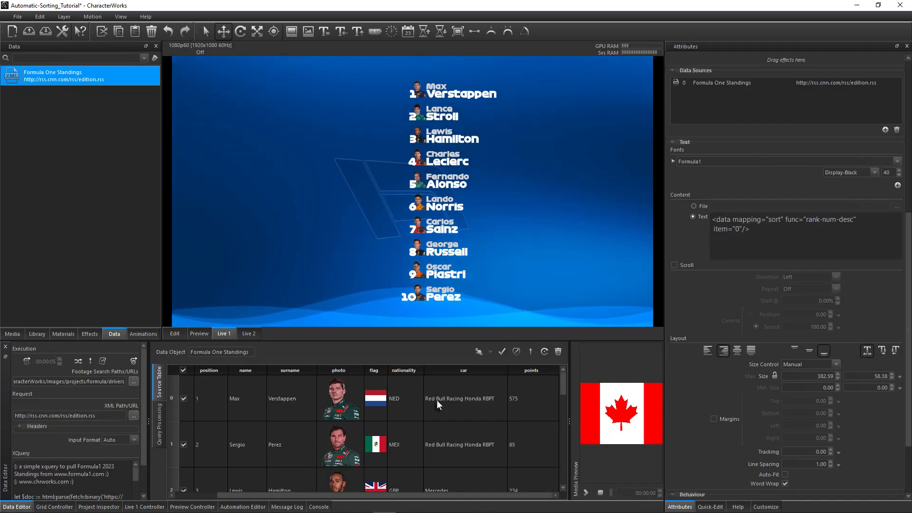
{"action": "left_click", "coordinate": [511, 399]}
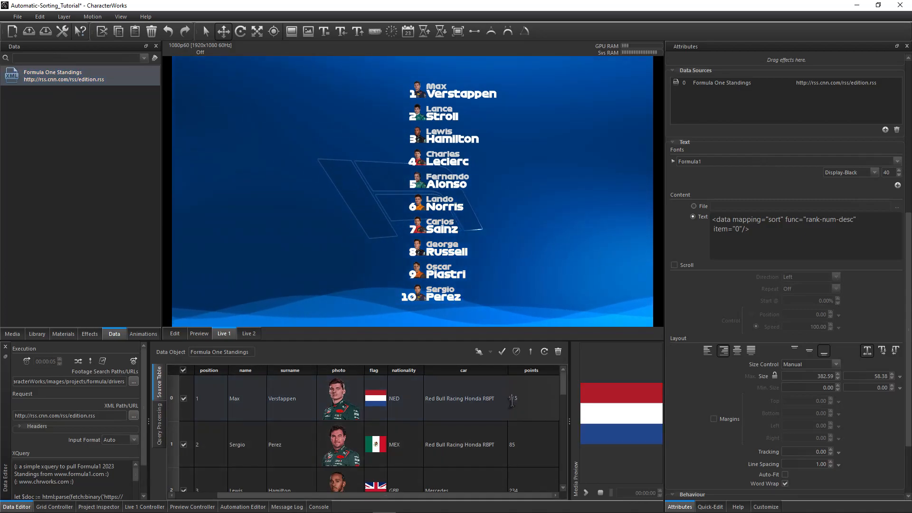
{"action": "key", "text": "Return"}
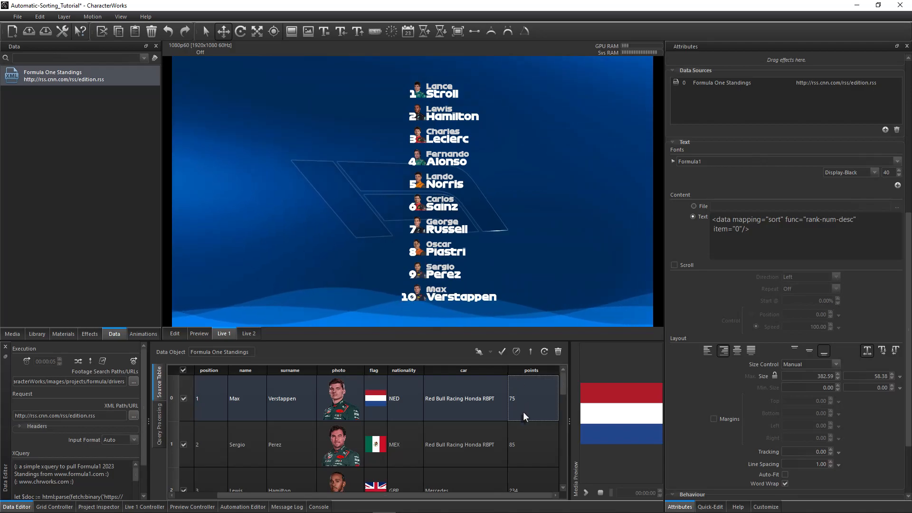
{"action": "double_click", "coordinate": [511, 402]}
{"action": "type", "text": "1"}
{"action": "key", "text": "Return"}
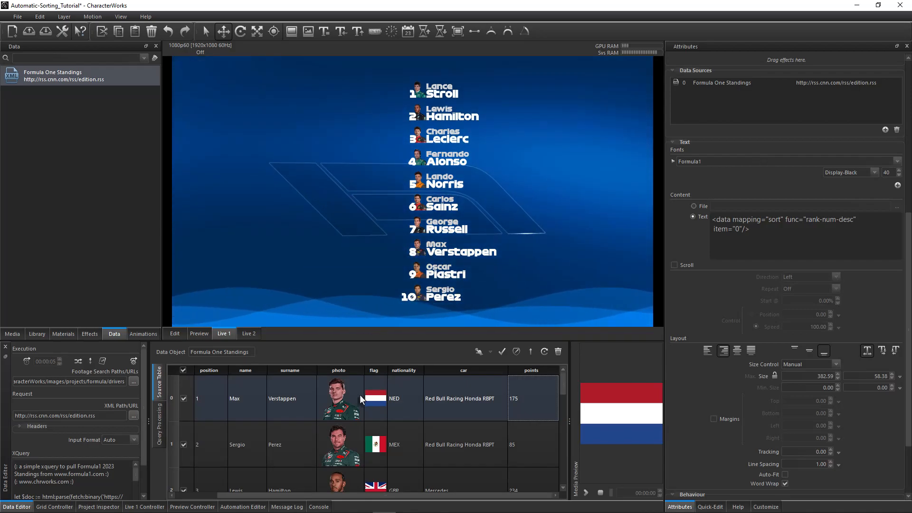
Step: Bring up the animation presets and take the Formula One motion off the Live 1 channel
{"action": "left_click", "coordinate": [141, 334]}
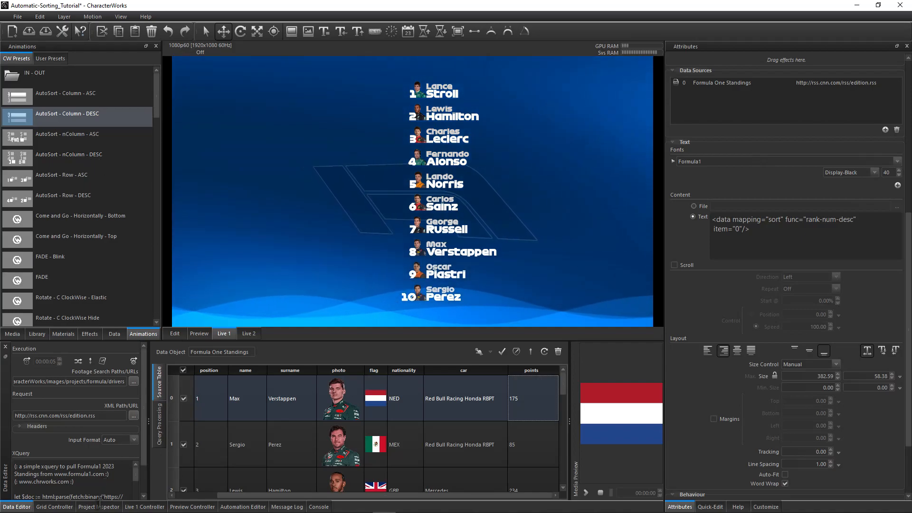
{"action": "left_click", "coordinate": [131, 506]}
{"action": "left_click_drag", "start_coordinate": [375, 369], "coordinate": [186, 358]}
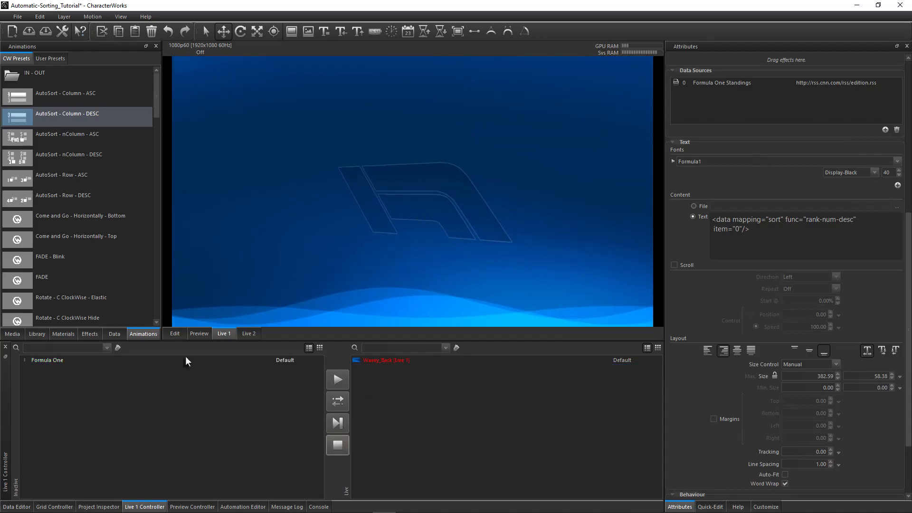
Step: Return to the edit view and delete the AutoSort - Column - DESC animation from the Formula Pilot composition
{"action": "left_click", "coordinate": [181, 336]}
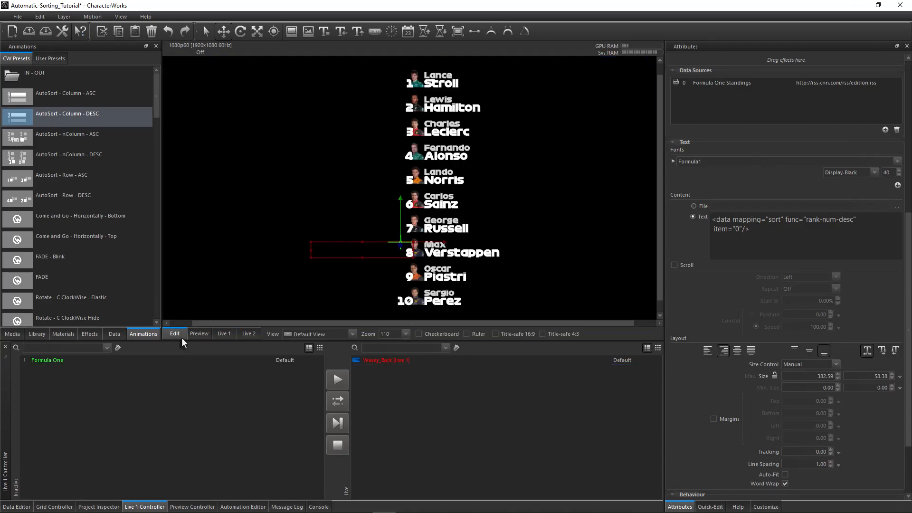
{"action": "left_click", "coordinate": [89, 507]}
{"action": "left_click", "coordinate": [189, 380]}
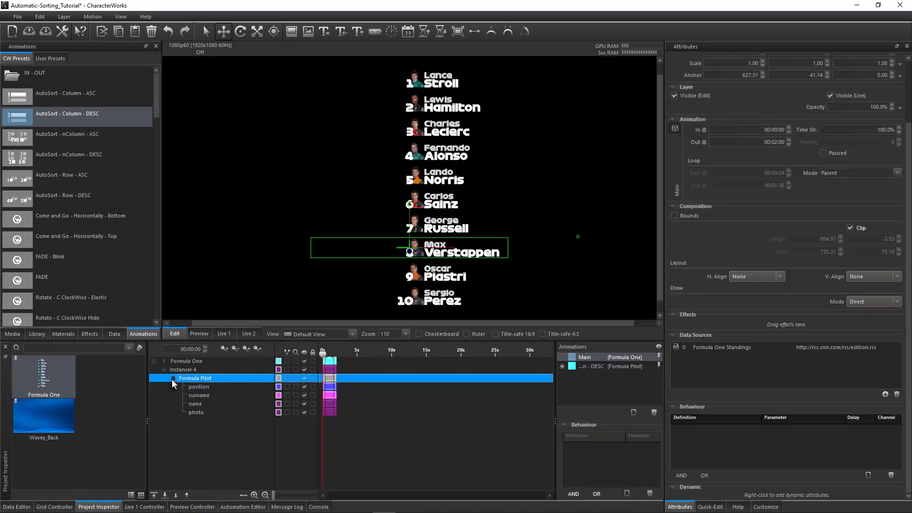
{"action": "left_click", "coordinate": [173, 379]}
{"action": "left_click", "coordinate": [590, 368]}
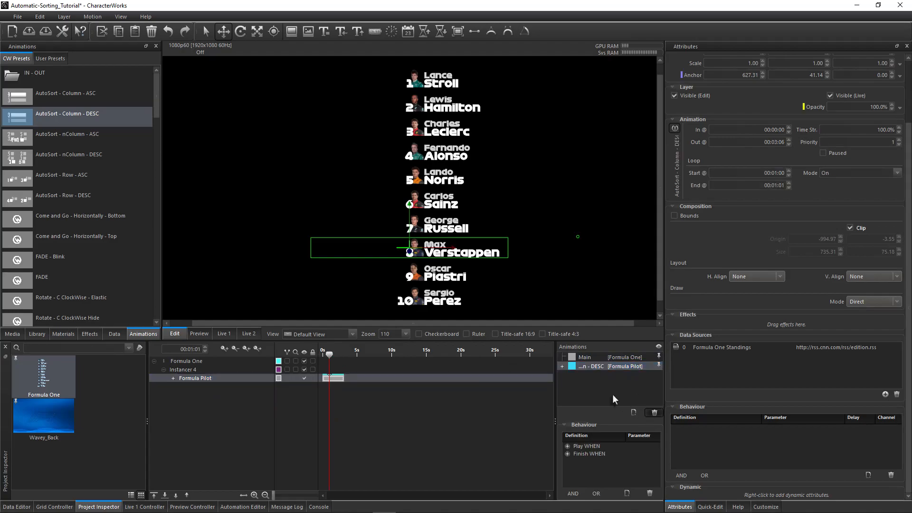
{"action": "left_click", "coordinate": [653, 412]}
Step: Apply the AutoSort - nColumn - DESC animation preset to the Formula Pilot composition
{"action": "left_click", "coordinate": [195, 379]}
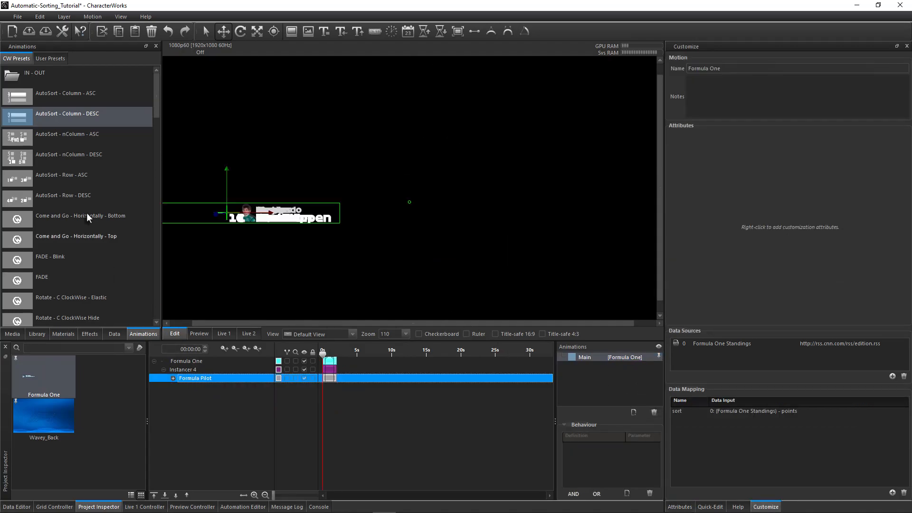
{"action": "right_click", "coordinate": [44, 161]}
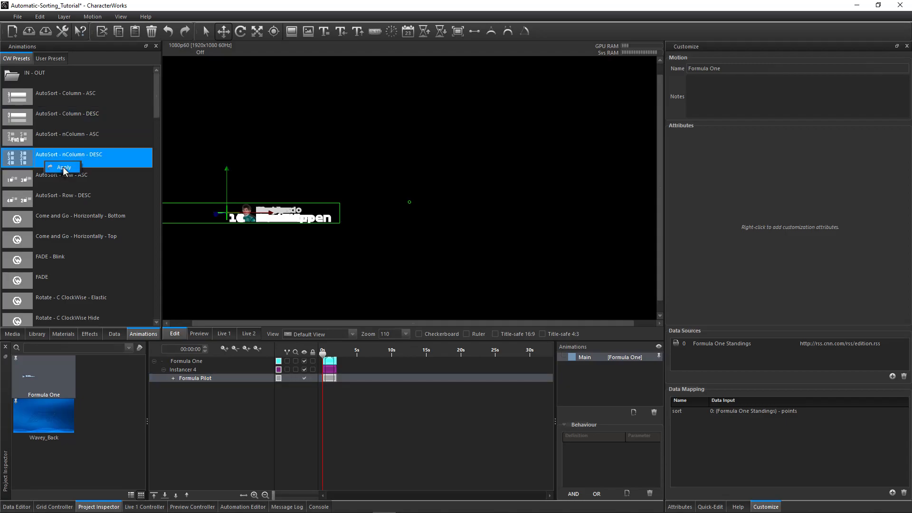
{"action": "left_click", "coordinate": [64, 169]}
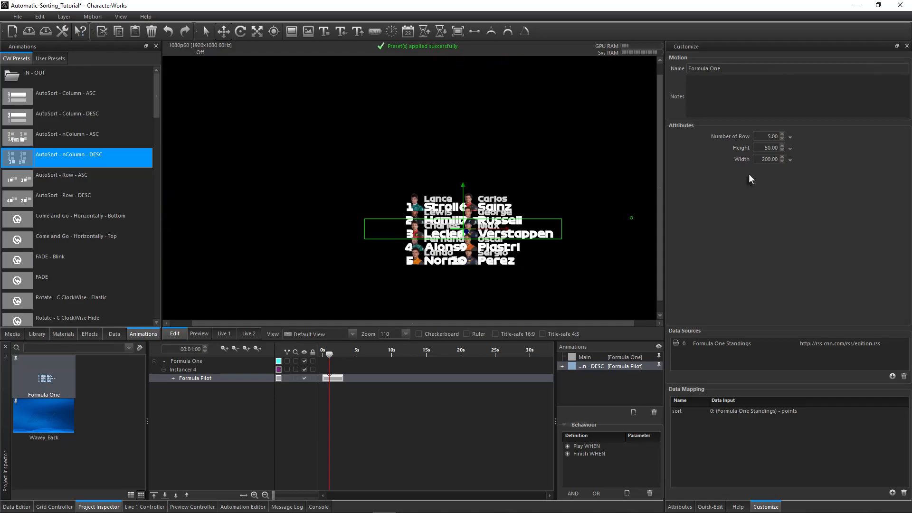
Step: Set the multi-column sort layout's Height to 90 and its Width to 400
{"action": "left_click", "coordinate": [763, 149]}
{"action": "key", "text": "Delete"}
{"action": "key", "text": "Return"}
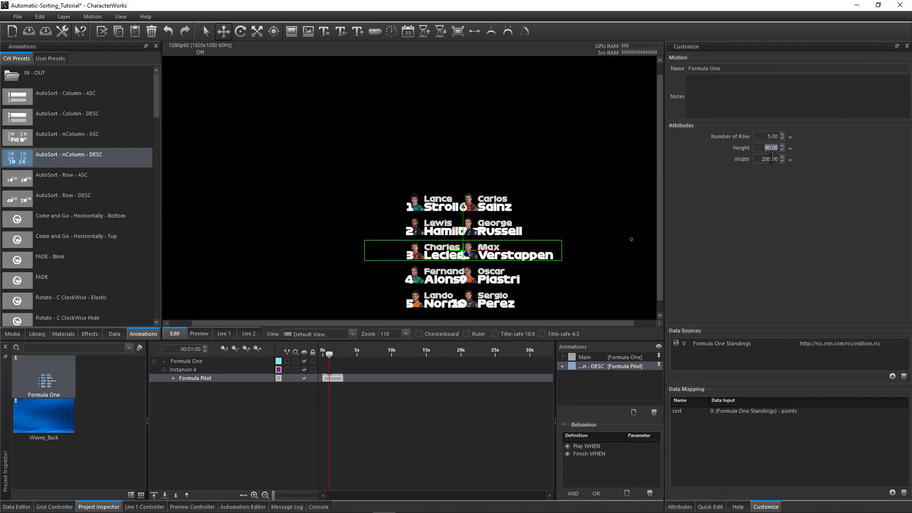
{"action": "type", "text": "4"}
{"action": "key", "text": "Return"}
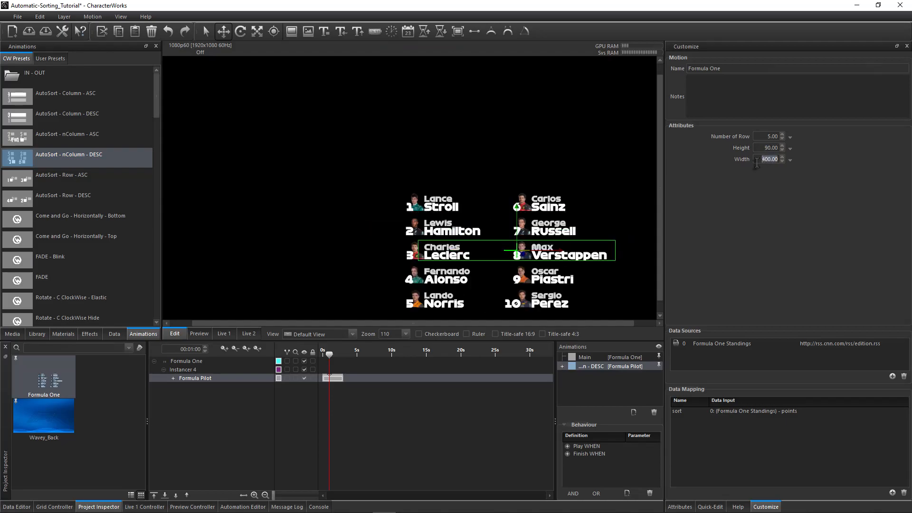
Step: Move Instancer 4 toward the left side of the frame and set the Number of Row to 3
{"action": "left_click", "coordinate": [183, 369]}
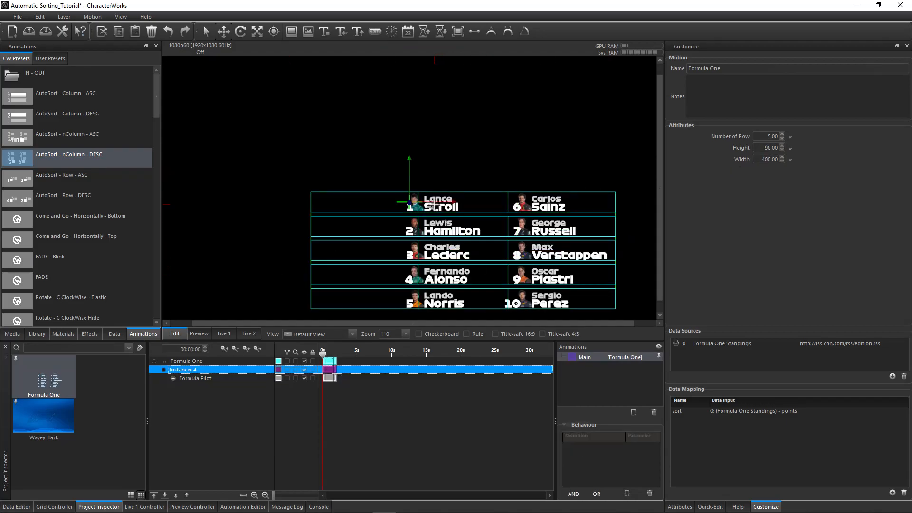
{"action": "scroll", "coordinate": [435, 205], "scroll_direction": "down", "scroll_amount": 4}
{"action": "left_click_drag", "start_coordinate": [347, 200], "coordinate": [308, 202]}
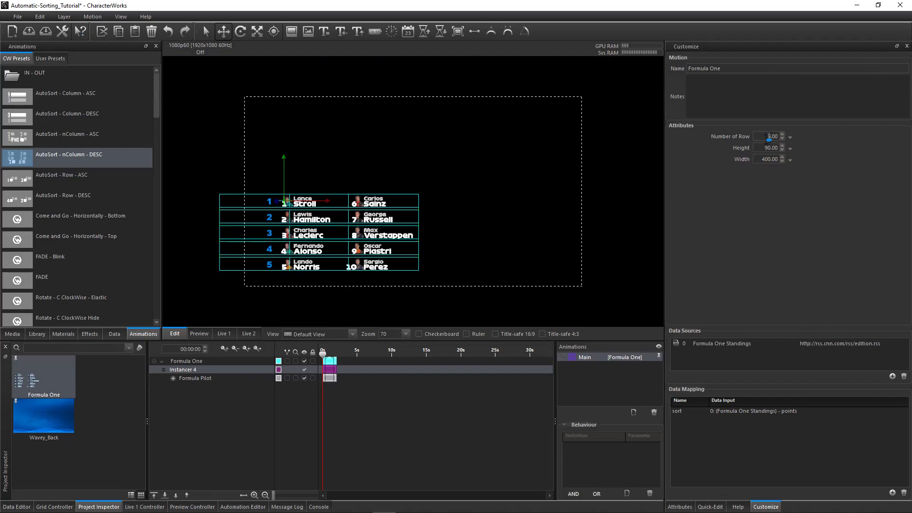
{"action": "key", "text": "Return"}
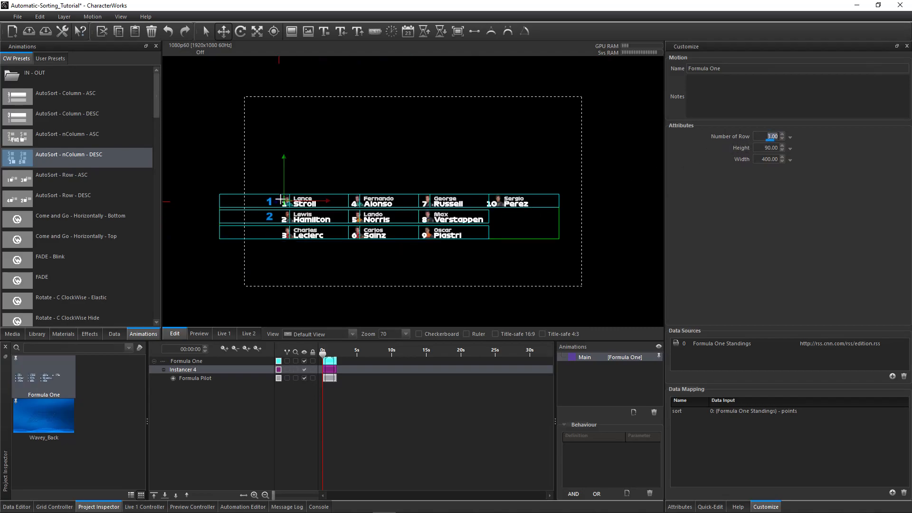
Step: Play the multi-column Formula One motion on Live 1 and set the first driver's points to 575 in the source table
{"action": "left_click", "coordinate": [223, 334]}
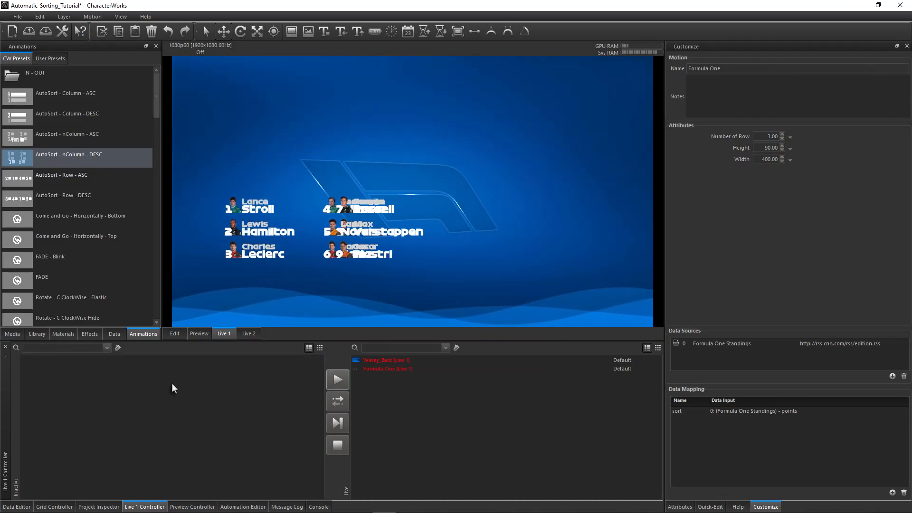
{"action": "left_click", "coordinate": [113, 333]}
{"action": "double_click", "coordinate": [511, 403]}
{"action": "left_click_drag", "start_coordinate": [512, 402], "coordinate": [505, 401]}
{"action": "type", "text": "5"}
{"action": "key", "text": "Return"}
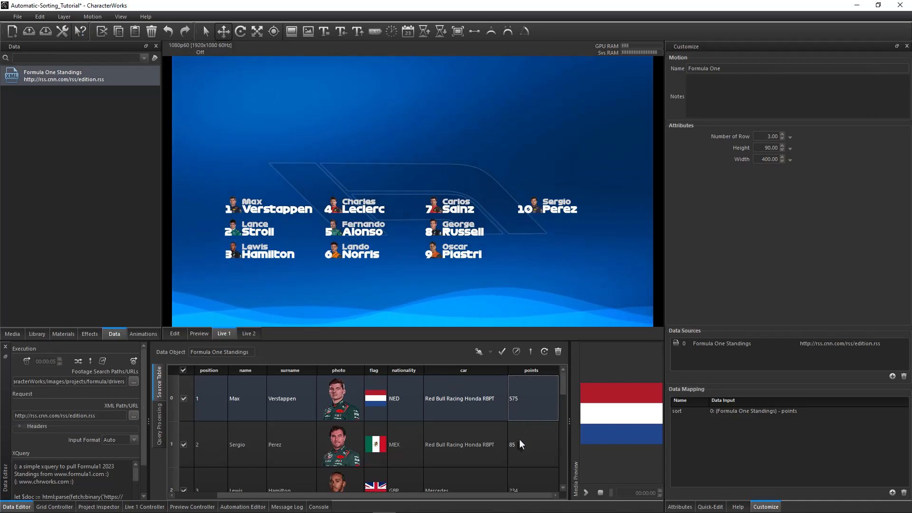
Step: Set the second driver's points to 285 in the Formula One Standings source table
{"action": "left_click", "coordinate": [509, 446]}
{"action": "type", "text": "2"}
{"action": "key", "text": "Return"}
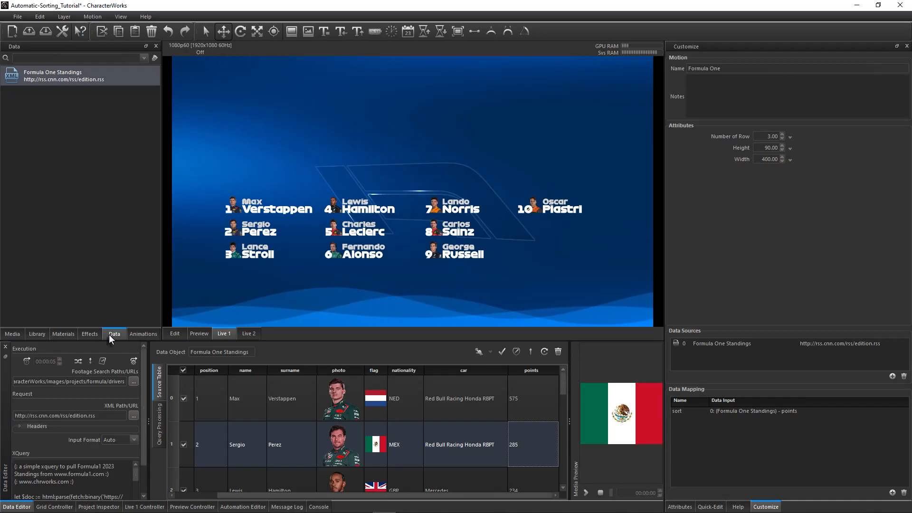
Step: Go back to the edit view and delete the AutoSort - nColumn - DESC animation from the Formula Pilot composition
{"action": "left_click", "coordinate": [131, 332]}
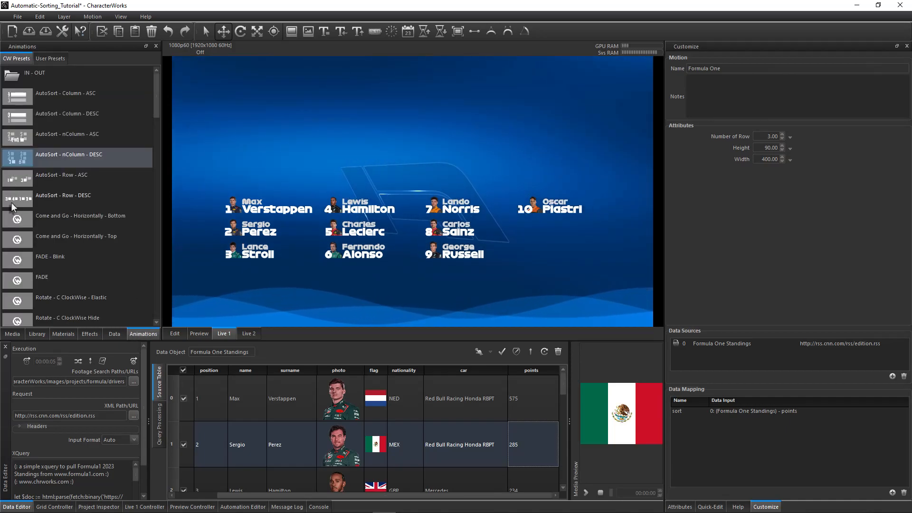
{"action": "left_click", "coordinate": [99, 505]}
{"action": "left_click", "coordinate": [174, 334]}
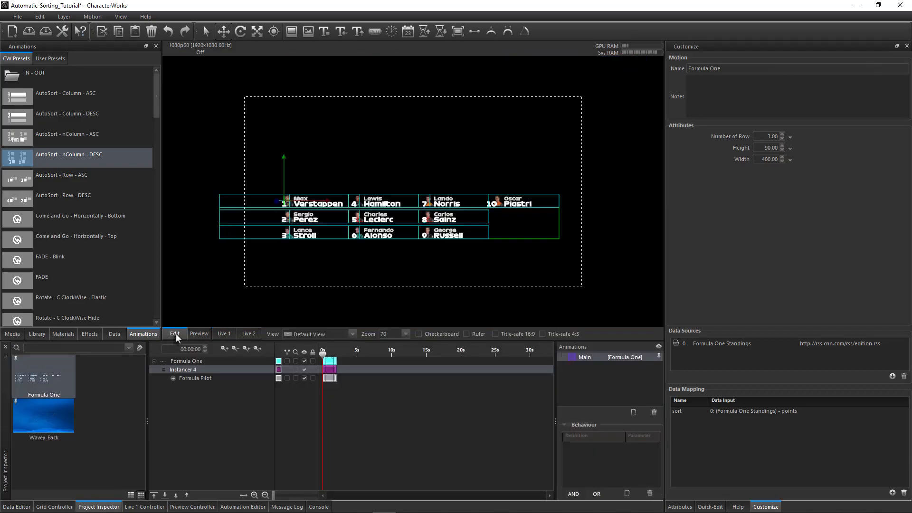
{"action": "left_click", "coordinate": [204, 378]}
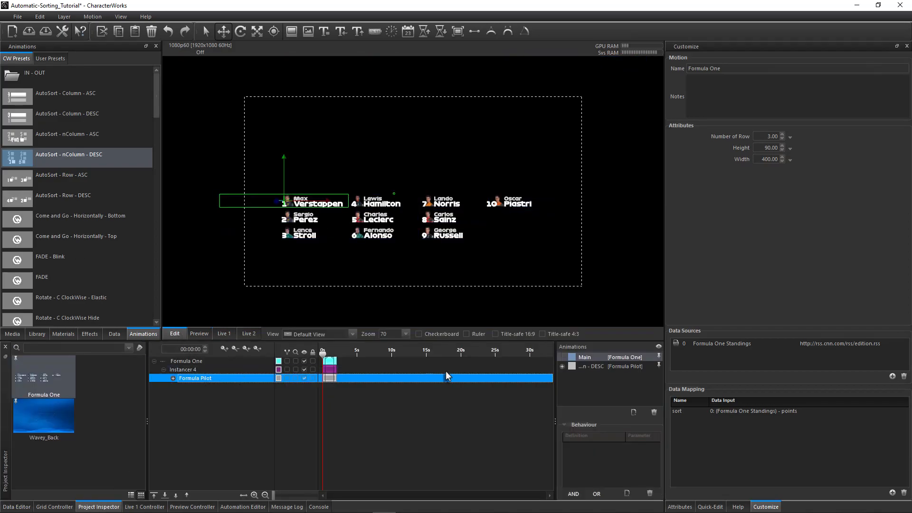
{"action": "left_click", "coordinate": [591, 367]}
{"action": "key", "text": "Delete"}
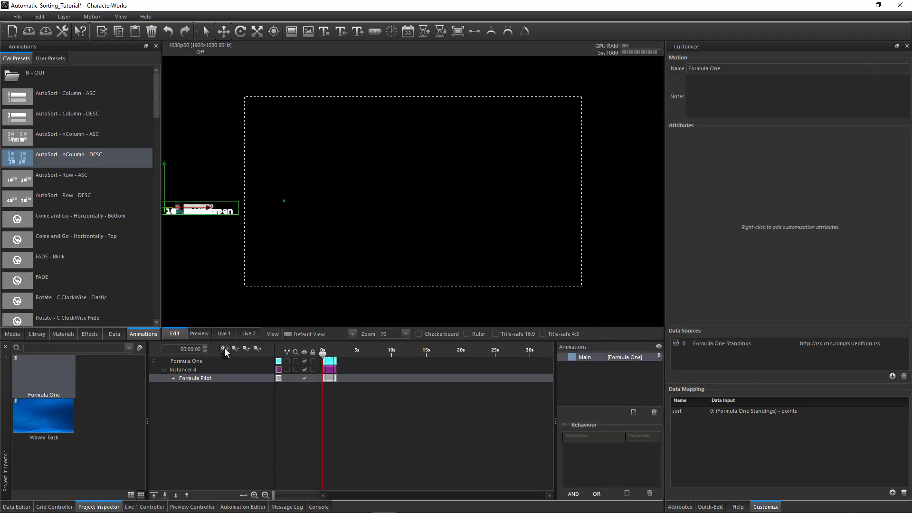
Step: Apply the AutoSort - Row - DESC preset to the Formula Pilot composition and set its Width to 350
{"action": "left_click", "coordinate": [196, 378]}
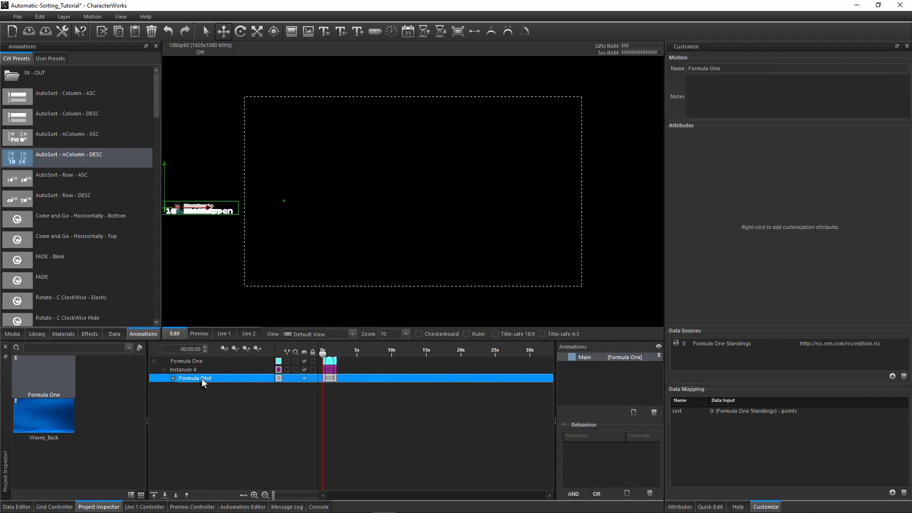
{"action": "double_click", "coordinate": [53, 198]}
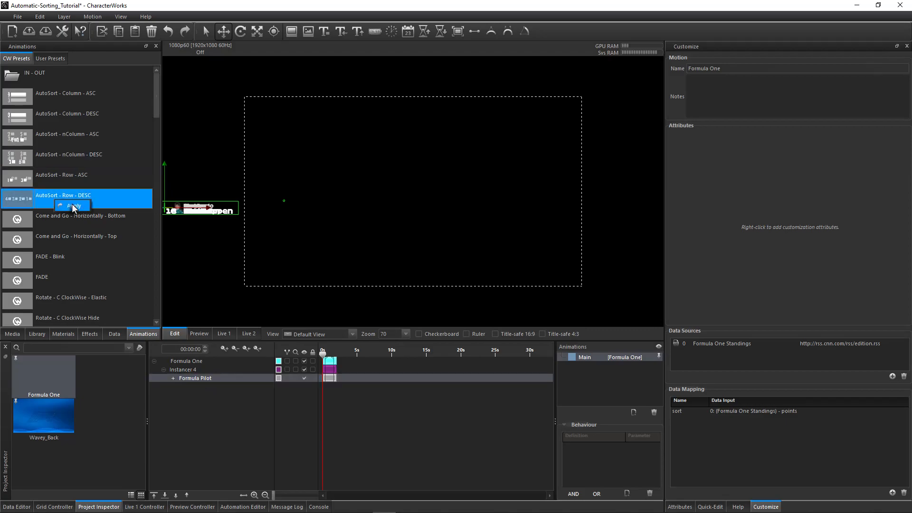
{"action": "left_click", "coordinate": [766, 137]}
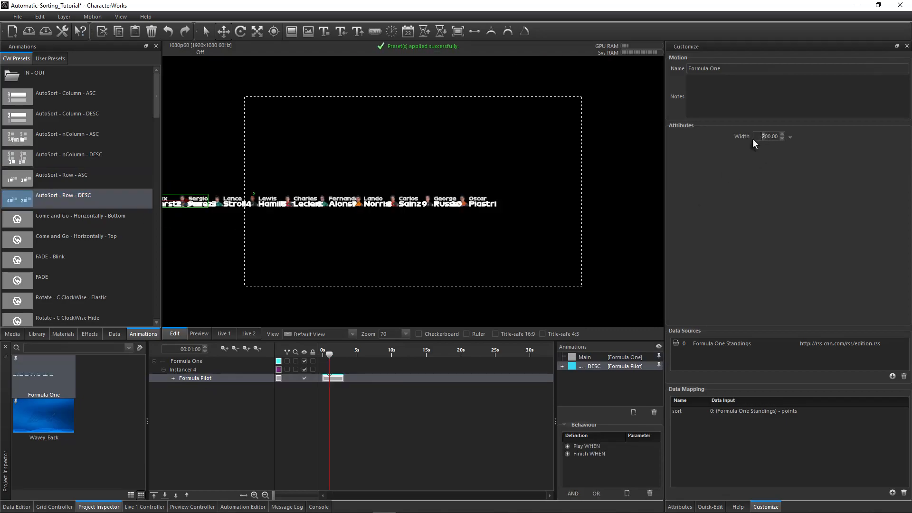
{"action": "type", "text": "35"}
{"action": "key", "text": "Delete"}
{"action": "key", "text": "Return"}
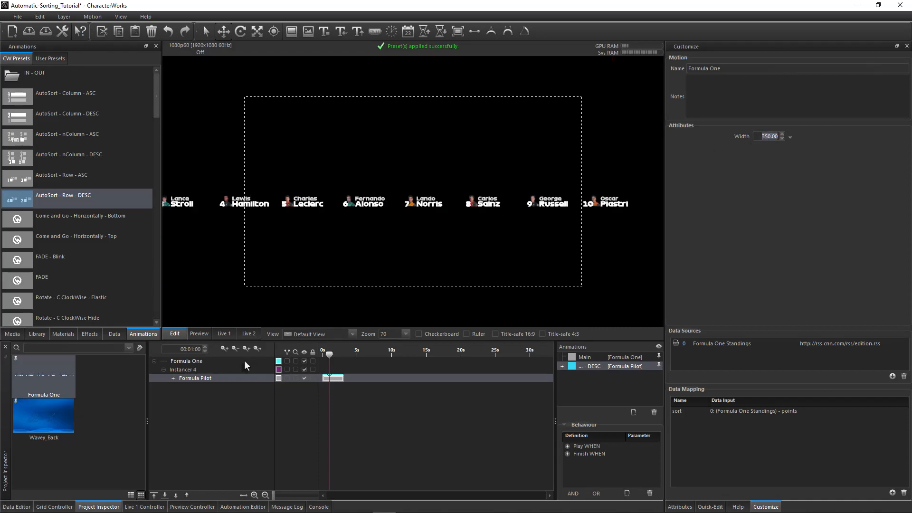
Step: Move Instancer 4 right and down so the driver row starts inside the frame and runs along its lower edge
{"action": "left_click", "coordinate": [202, 370]}
{"action": "left_click_drag", "start_coordinate": [301, 212], "coordinate": [545, 208]}
{"action": "left_click_drag", "start_coordinate": [531, 177], "coordinate": [527, 244]}
{"action": "left_click_drag", "start_coordinate": [552, 274], "coordinate": [549, 274]}
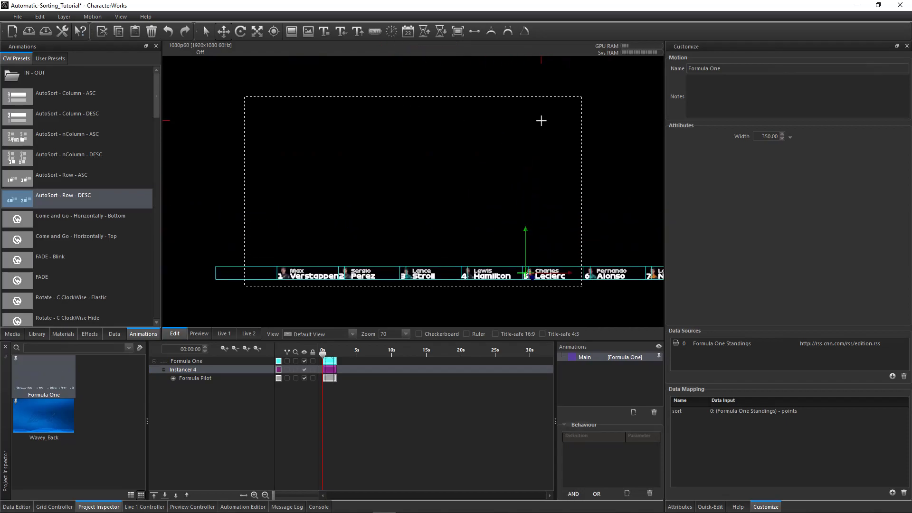
Step: Stop the Formula One motion on Live 1 and play its updated row layout on the same channel
{"action": "left_click", "coordinate": [223, 333]}
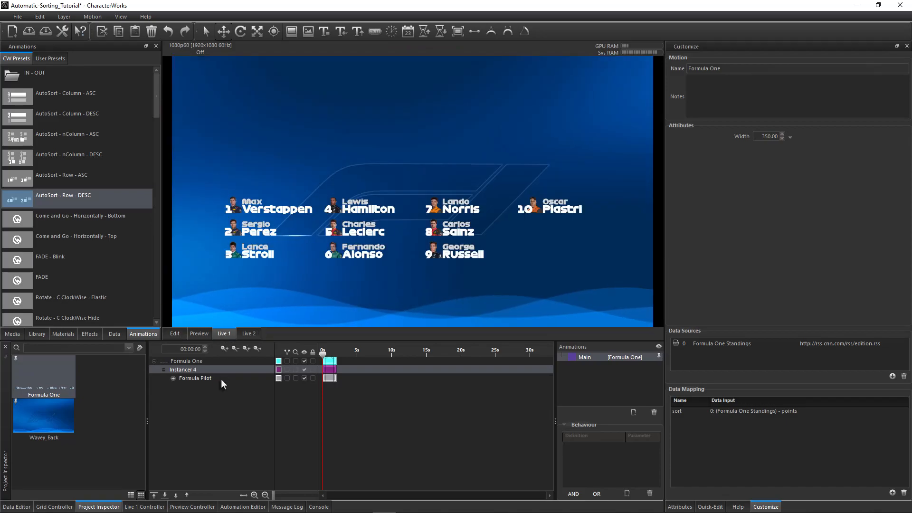
{"action": "left_click", "coordinate": [144, 506]}
{"action": "left_click", "coordinate": [374, 369]}
{"action": "left_click", "coordinate": [337, 445]}
{"action": "left_click", "coordinate": [149, 361]}
{"action": "left_click", "coordinate": [337, 380]}
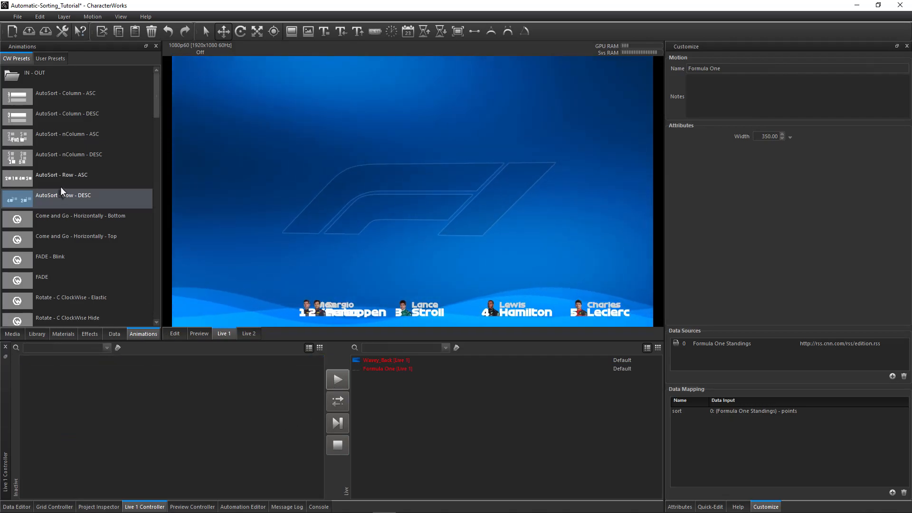
Step: In the Formula One Standings data, set Max Verstappen's points to 275 and Lewis Hamilton's points to 334
{"action": "left_click", "coordinate": [114, 333]}
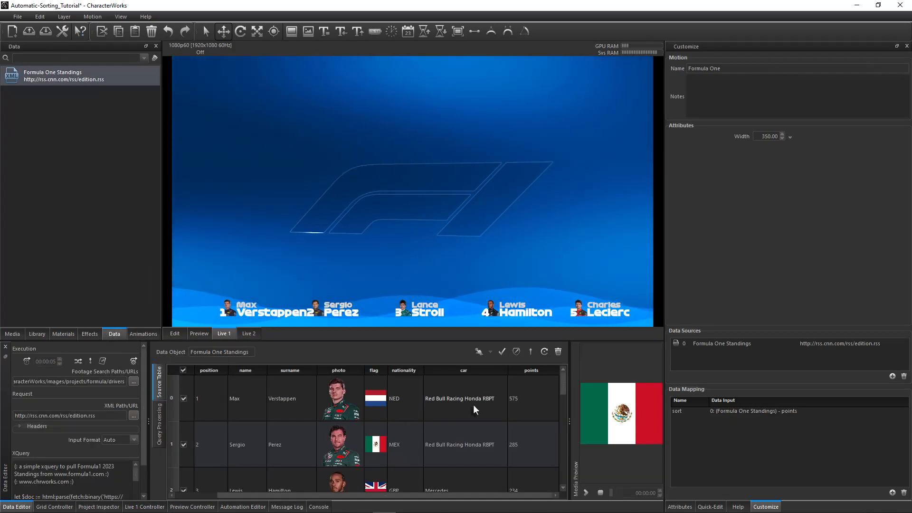
{"action": "double_click", "coordinate": [512, 403]}
{"action": "type", "text": "2"}
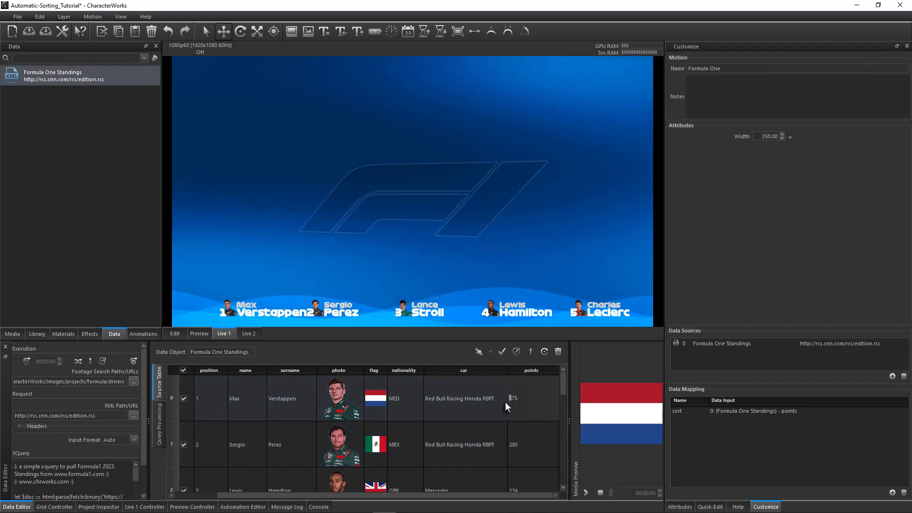
{"action": "key", "text": "Return"}
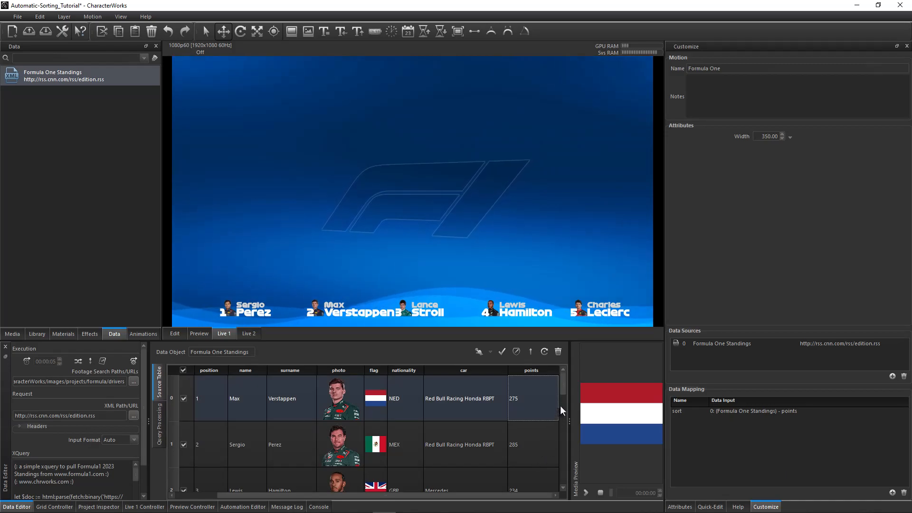
{"action": "left_click", "coordinate": [515, 488]}
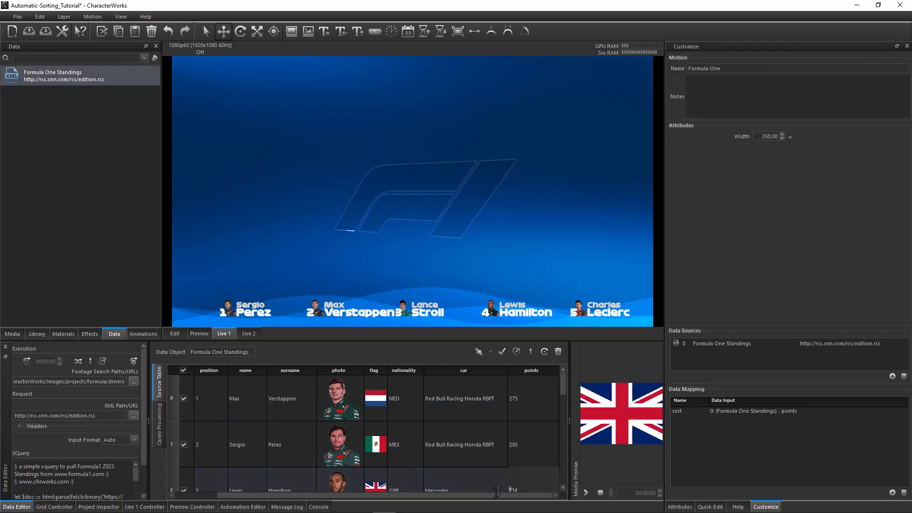
{"action": "scroll", "coordinate": [495, 491], "scroll_direction": "down", "scroll_amount": 1}
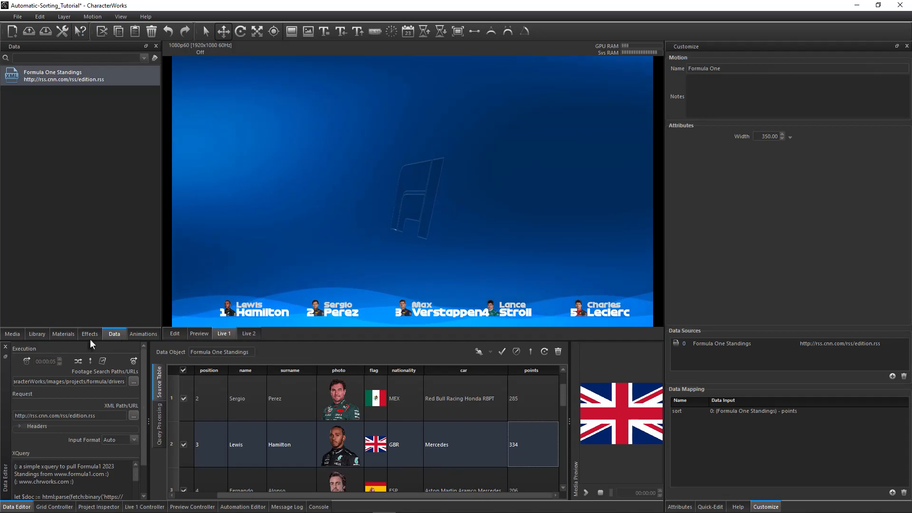
Step: Find the Song Contest sample in the library's CW 2024 folder and open it
{"action": "left_click", "coordinate": [134, 335]}
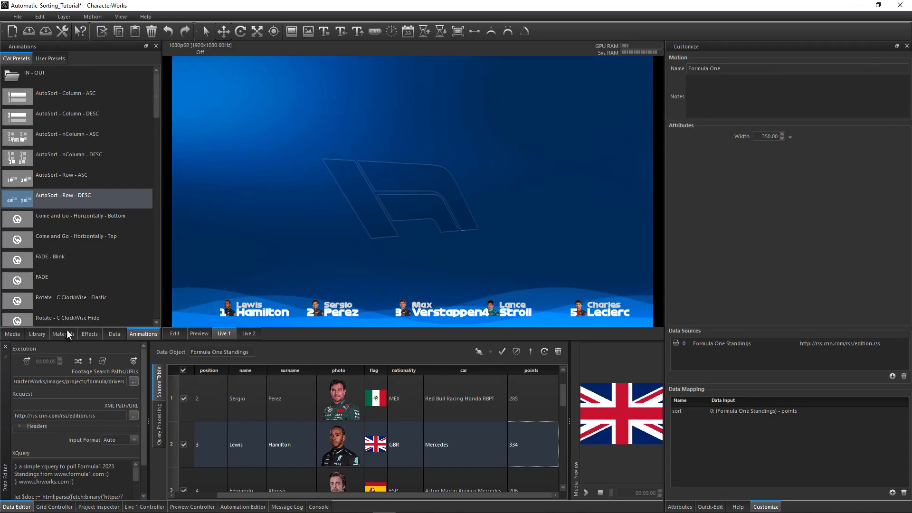
{"action": "left_click", "coordinate": [36, 333]}
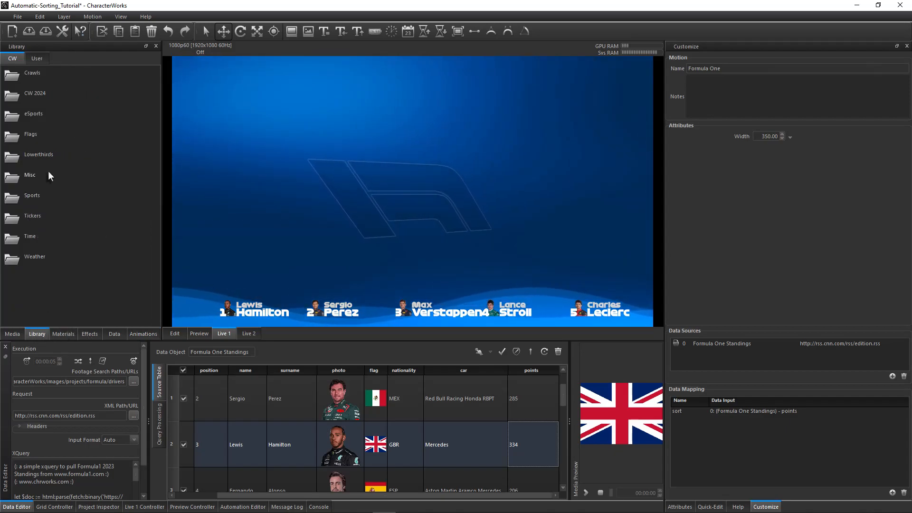
{"action": "double_click", "coordinate": [36, 93]}
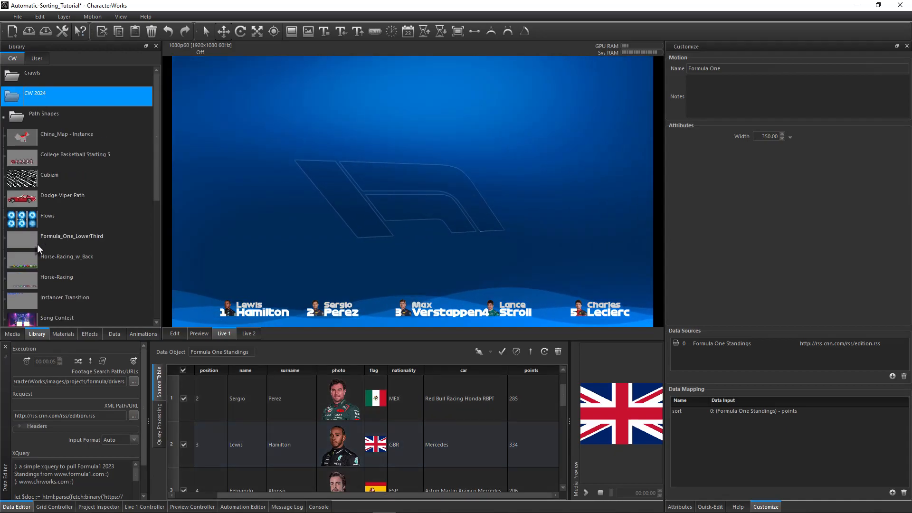
{"action": "scroll", "coordinate": [37, 244], "scroll_direction": "down", "scroll_amount": 1}
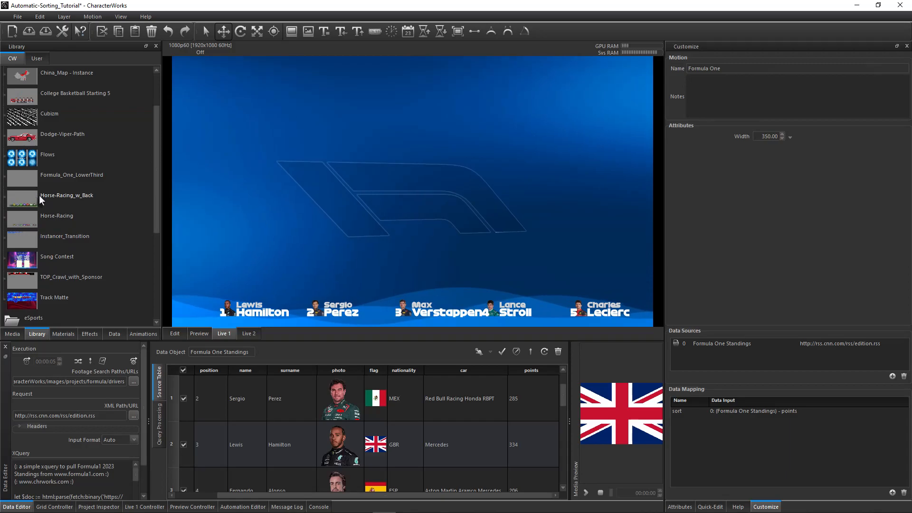
{"action": "double_click", "coordinate": [42, 267]}
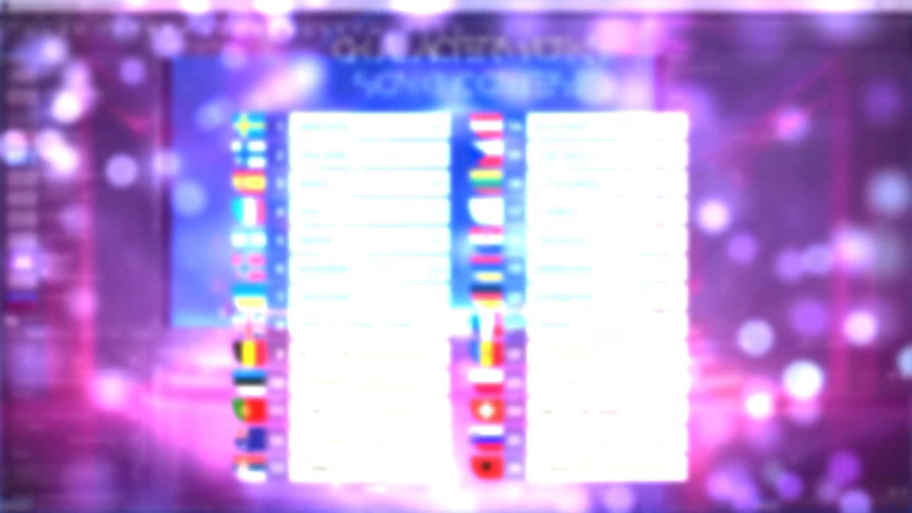